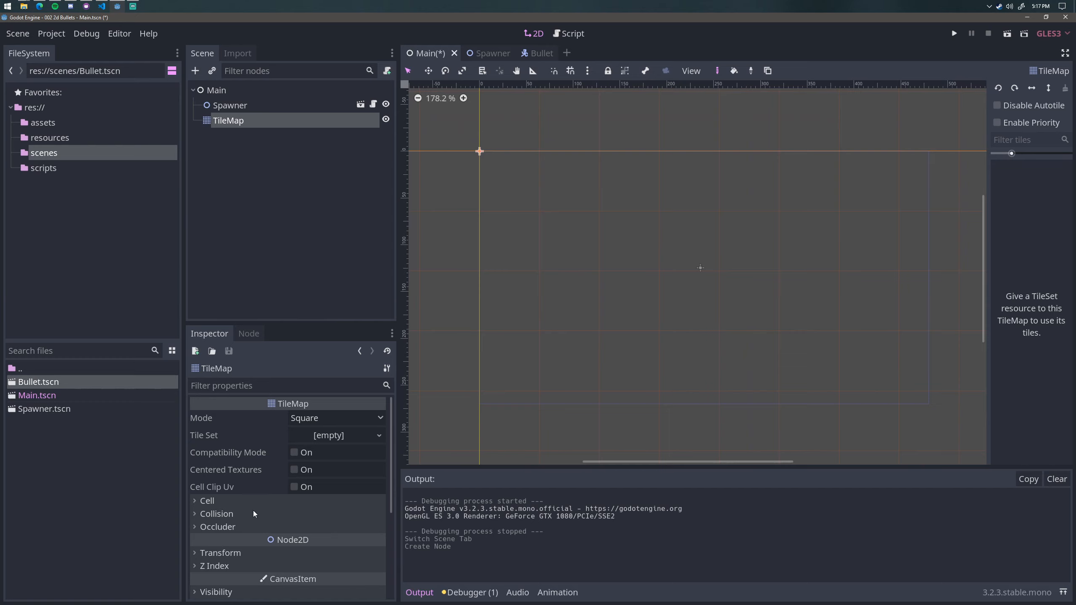
Show the TileMap's cell properties
{"action": "left_click", "coordinate": [257, 501]}
{"action": "scroll", "coordinate": [259, 500], "scroll_direction": "down", "scroll_amount": 3}
{"action": "left_click", "coordinate": [229, 504]}
{"action": "type", "text": "16"}
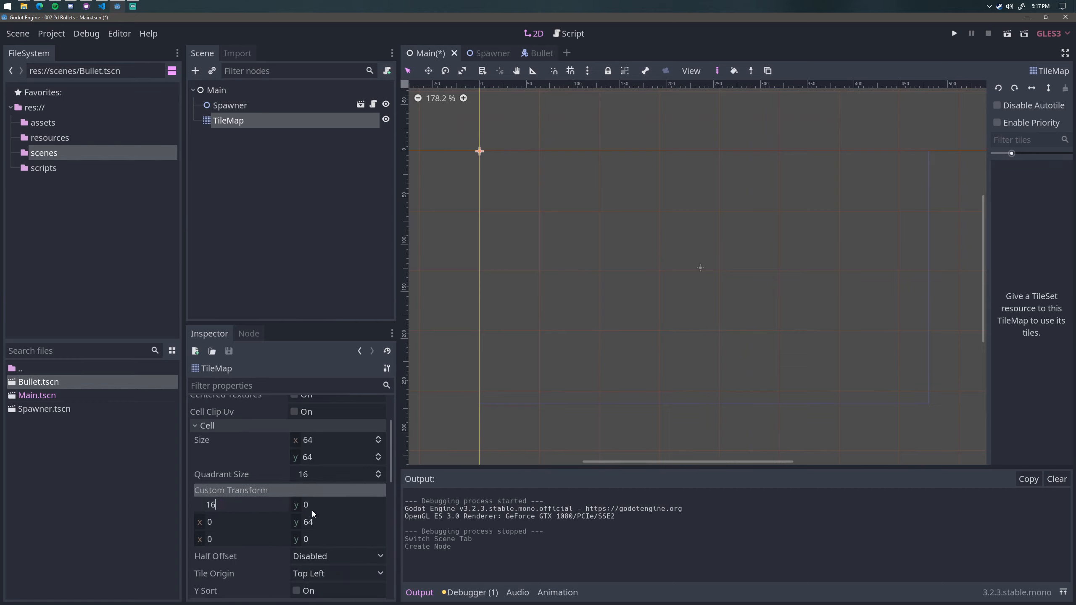
{"action": "key", "text": "Return"}
{"action": "key", "text": "ctrl+z"}
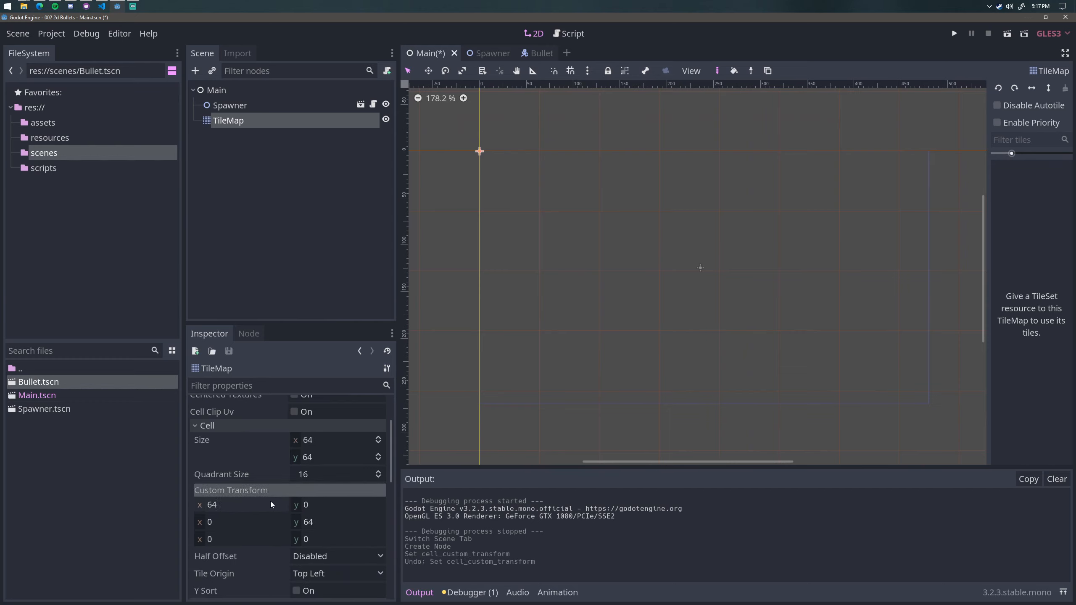
Set the TileMap's cell size to 16 in x and 16 in y
{"action": "left_click", "coordinate": [322, 440]}
{"action": "type", "text": "16"}
{"action": "key", "text": "Tab"}
{"action": "type", "text": "16"}
{"action": "key", "text": "Return"}
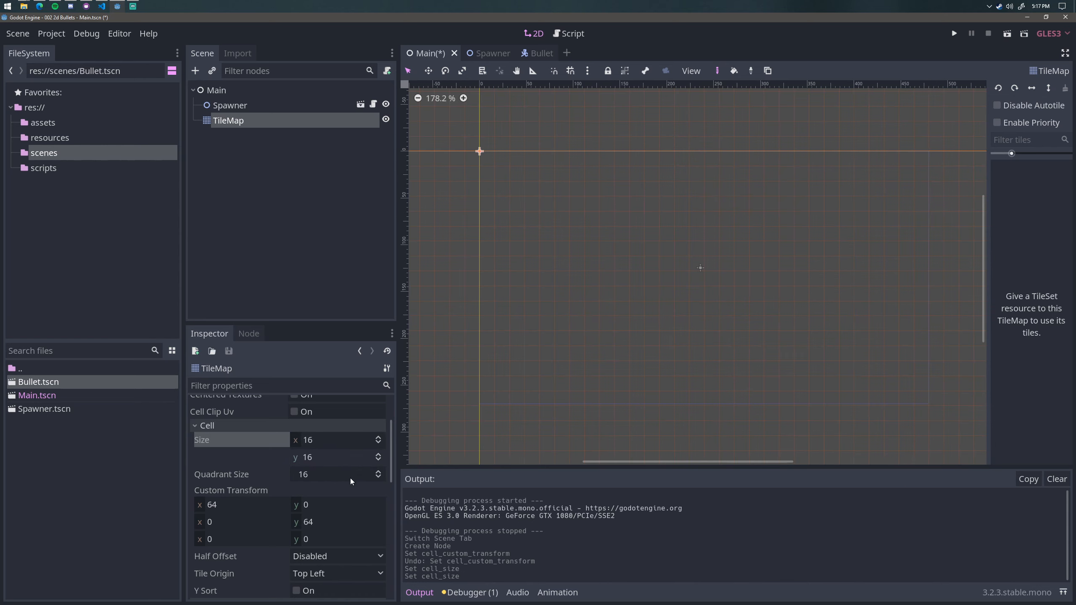
Assign tiles.tres from the resources folder as the TileMap's tile set and save the scene
{"action": "scroll", "coordinate": [351, 481], "scroll_direction": "up", "scroll_amount": 3}
{"action": "double_click", "coordinate": [20, 368]}
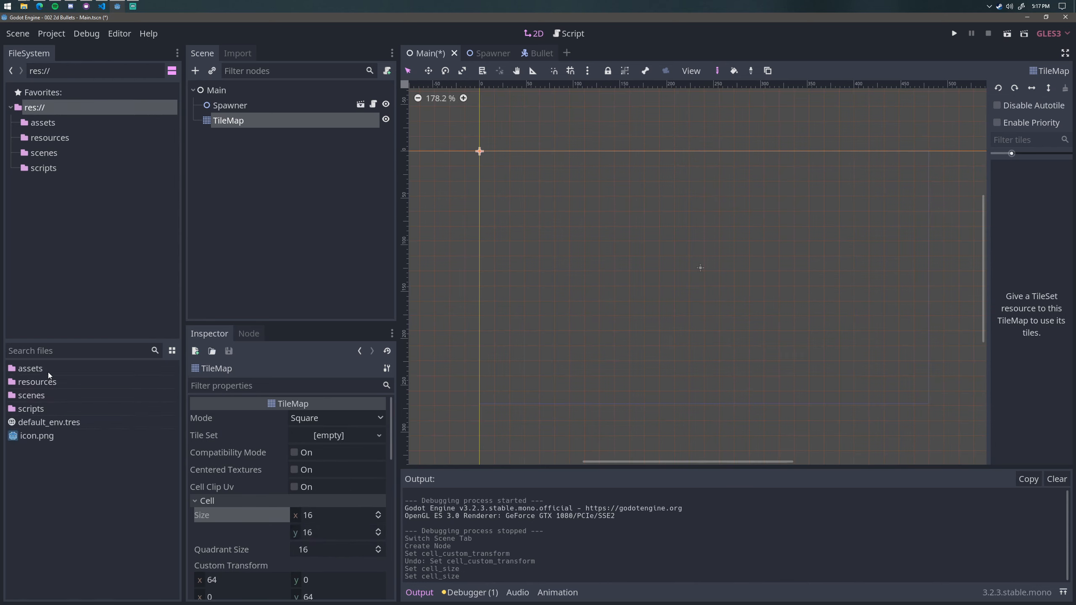
{"action": "double_click", "coordinate": [43, 383]}
{"action": "left_click_drag", "start_coordinate": [37, 385], "coordinate": [328, 439]}
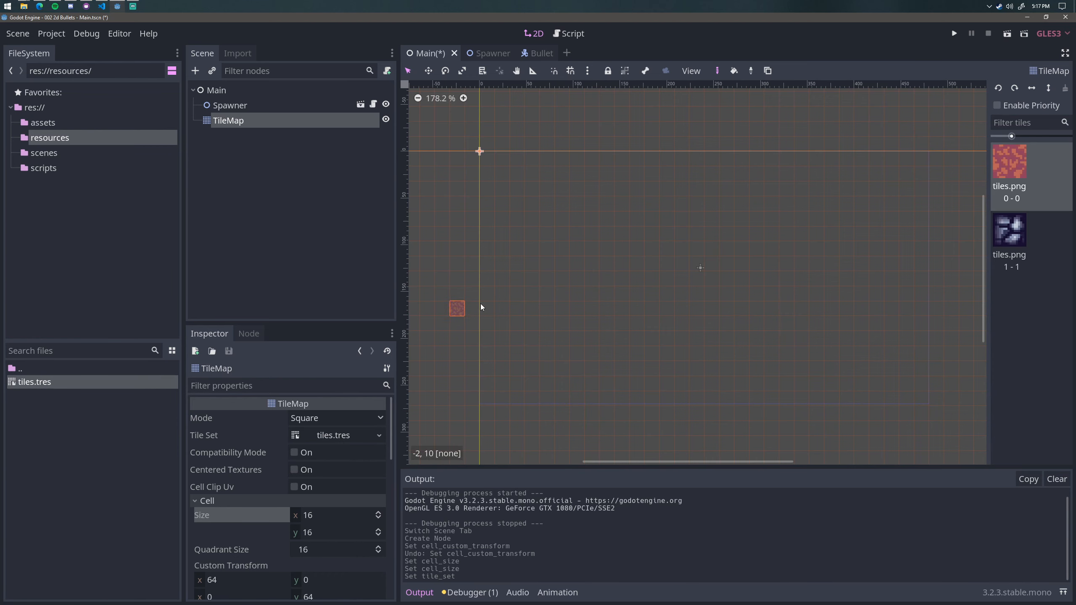
{"action": "scroll", "coordinate": [701, 265], "scroll_direction": "down", "scroll_amount": 1}
{"action": "scroll", "coordinate": [649, 269], "scroll_direction": "down", "scroll_amount": 2}
{"action": "key", "text": "ctrl+s"}
Draw a closed rectangular border of red tile 0 along the game screen's boundary, with its corner at cell 0, 0
{"action": "scroll", "coordinate": [657, 262], "scroll_direction": "up", "scroll_amount": 3}
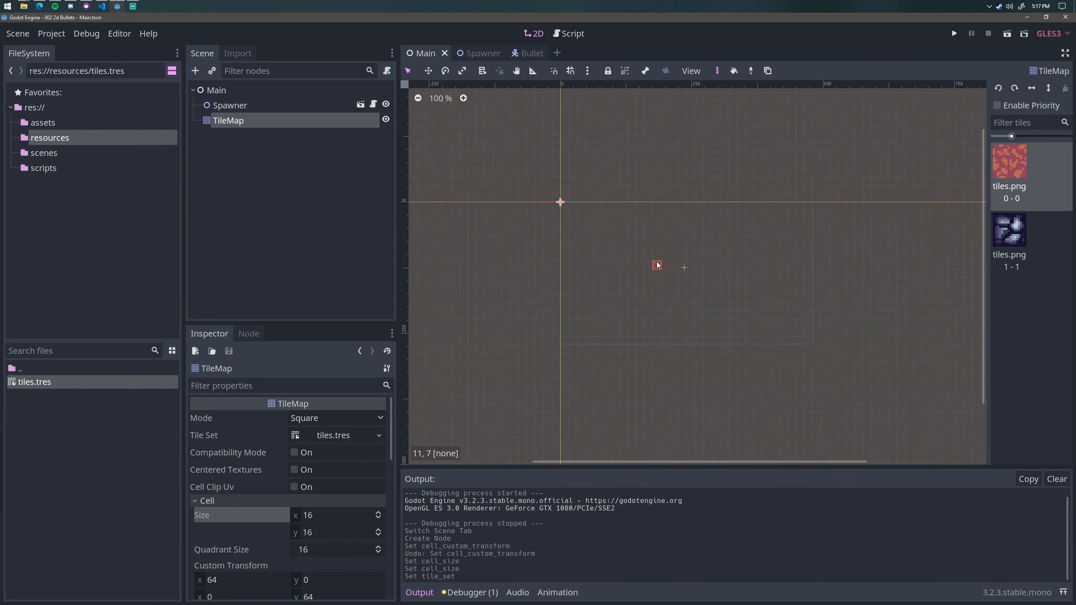
{"action": "mouse_move", "coordinate": [487, 148]}
{"action": "left_mouse_down", "text": "shift"}
{"action": "mouse_move", "coordinate": [510, 158]}
{"action": "mouse_move", "coordinate": [922, 155]}
{"action": "left_mouse_up", "text": "shift"}
{"action": "mouse_move", "coordinate": [921, 154]}
{"action": "left_mouse_down", "text": "shift"}
{"action": "mouse_move", "coordinate": [901, 381]}
{"action": "mouse_move", "coordinate": [925, 390]}
{"action": "mouse_move", "coordinate": [583, 372]}
{"action": "mouse_move", "coordinate": [494, 390]}
{"action": "mouse_move", "coordinate": [507, 189]}
{"action": "mouse_move", "coordinate": [490, 154]}
{"action": "left_mouse_up", "text": "shift"}
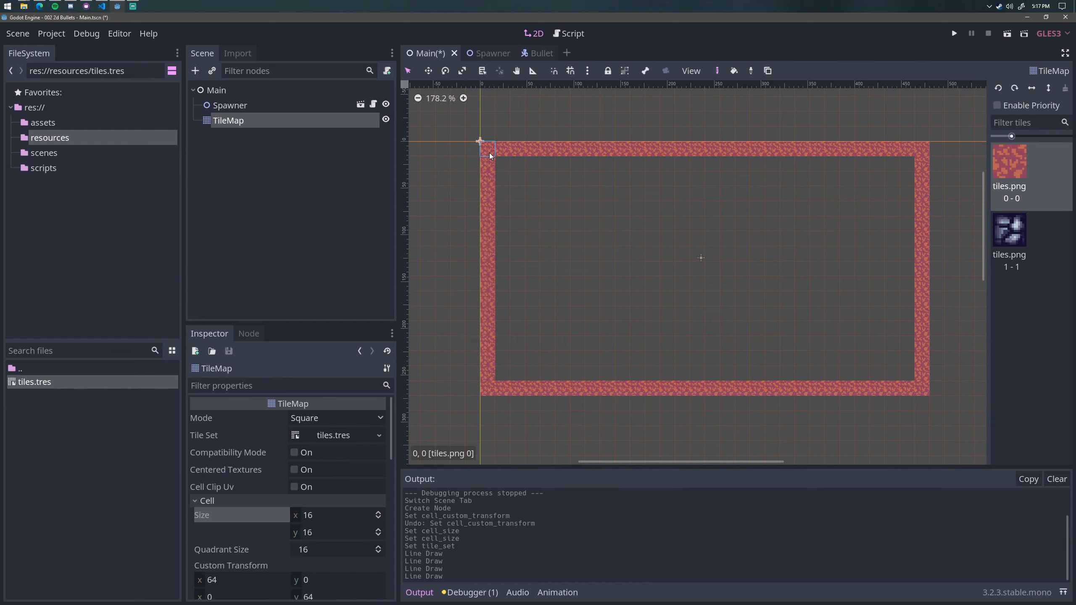
Bucket-fill the inside of the TileMap's rectangular border with red tile 0 and save the scene
{"action": "key", "text": "g"}
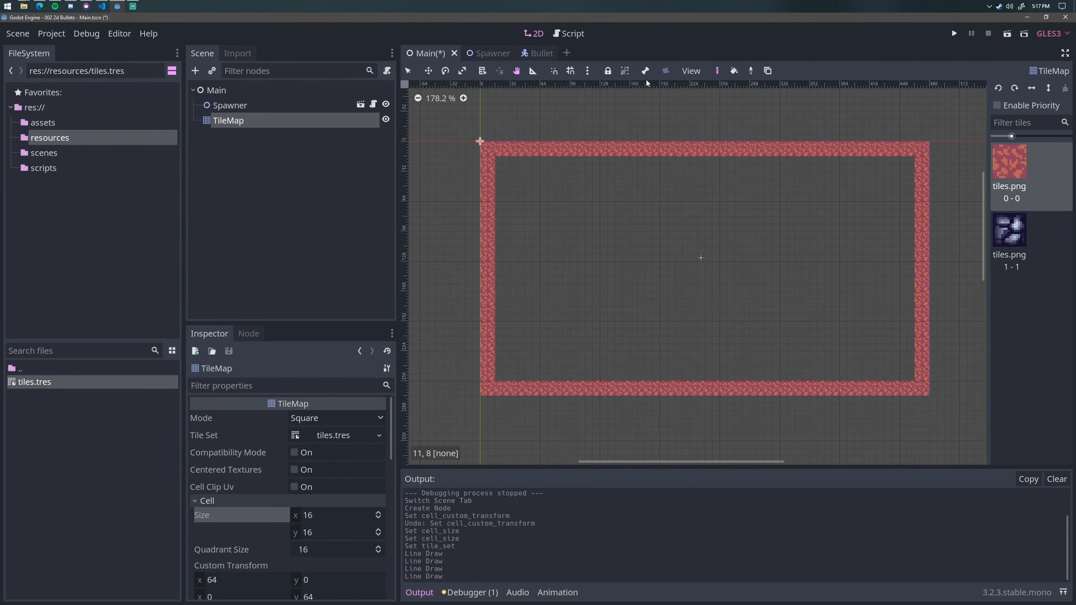
{"action": "left_click", "coordinate": [252, 90]}
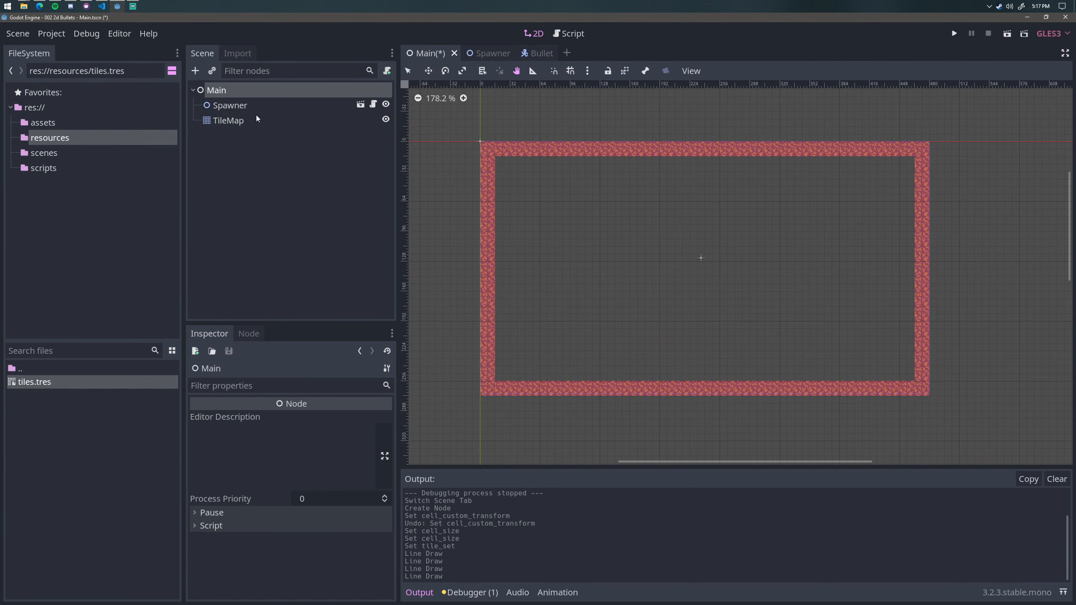
{"action": "left_click", "coordinate": [257, 120]}
{"action": "left_click", "coordinate": [670, 273]}
{"action": "key", "text": "ctrl+s"}
Line all four edges of the red area with dark rock tile 1 and paint two small rock clusters inside it
{"action": "left_click", "coordinate": [1019, 239]}
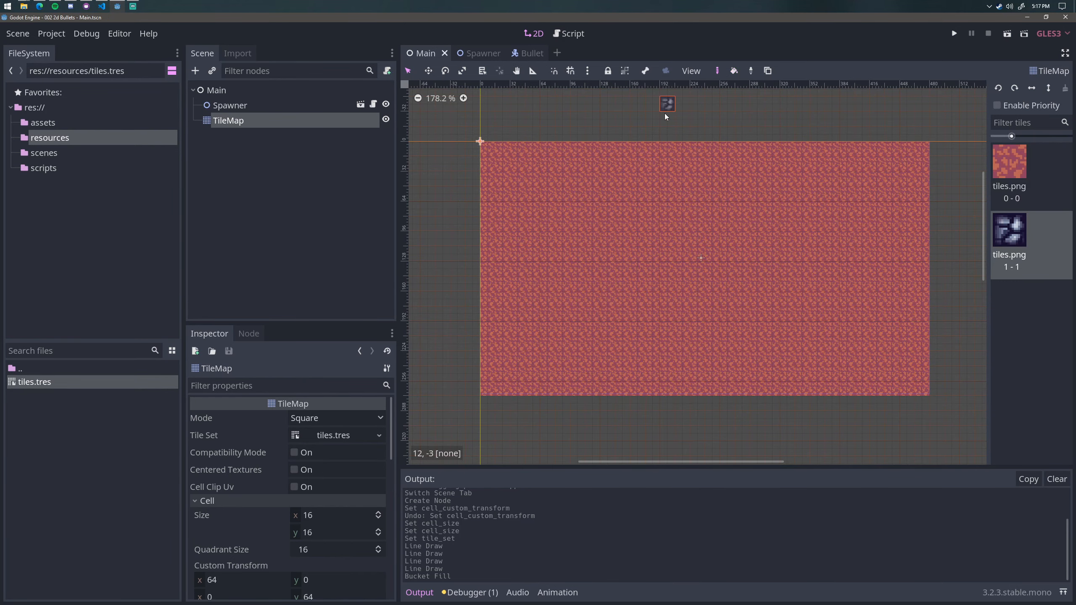
{"action": "left_click_drag", "start_coordinate": [488, 152], "coordinate": [907, 152], "text": "shift"}
{"action": "mouse_move", "coordinate": [921, 150]}
{"action": "left_mouse_down", "text": "shift"}
{"action": "mouse_move", "coordinate": [884, 264]}
{"action": "mouse_move", "coordinate": [915, 389]}
{"action": "mouse_move", "coordinate": [488, 389]}
{"action": "left_mouse_up", "text": "shift"}
{"action": "left_click_drag", "start_coordinate": [488, 389], "coordinate": [491, 163], "text": "shift"}
{"action": "left_click_drag", "start_coordinate": [574, 217], "coordinate": [577, 219]}
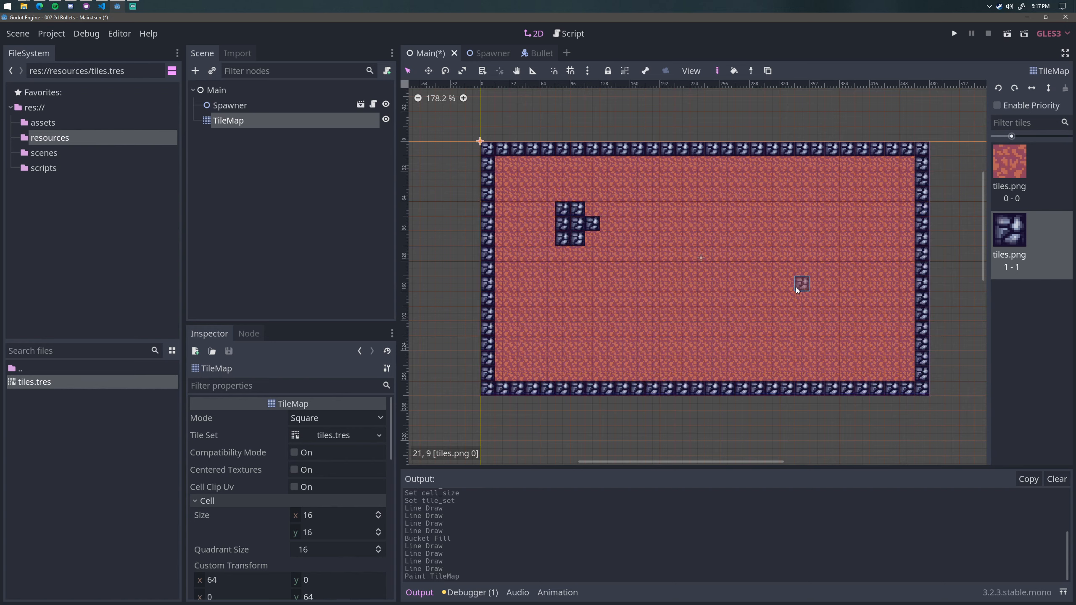
{"action": "left_click", "coordinate": [871, 330]}
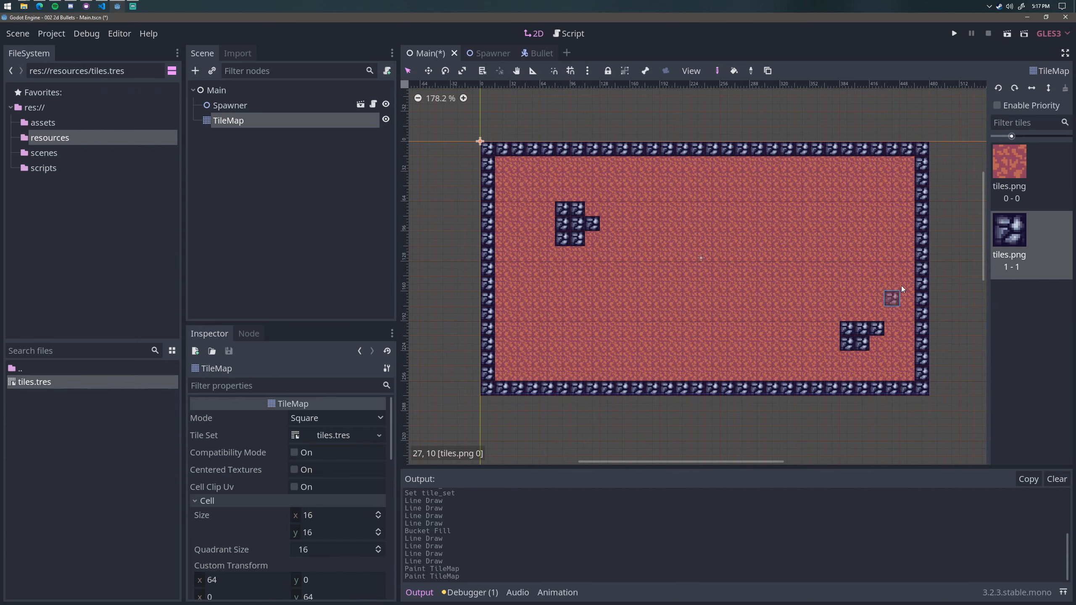
Run the project to watch how bullets behave at the new walls, and close the game window
{"action": "left_click", "coordinate": [954, 34]}
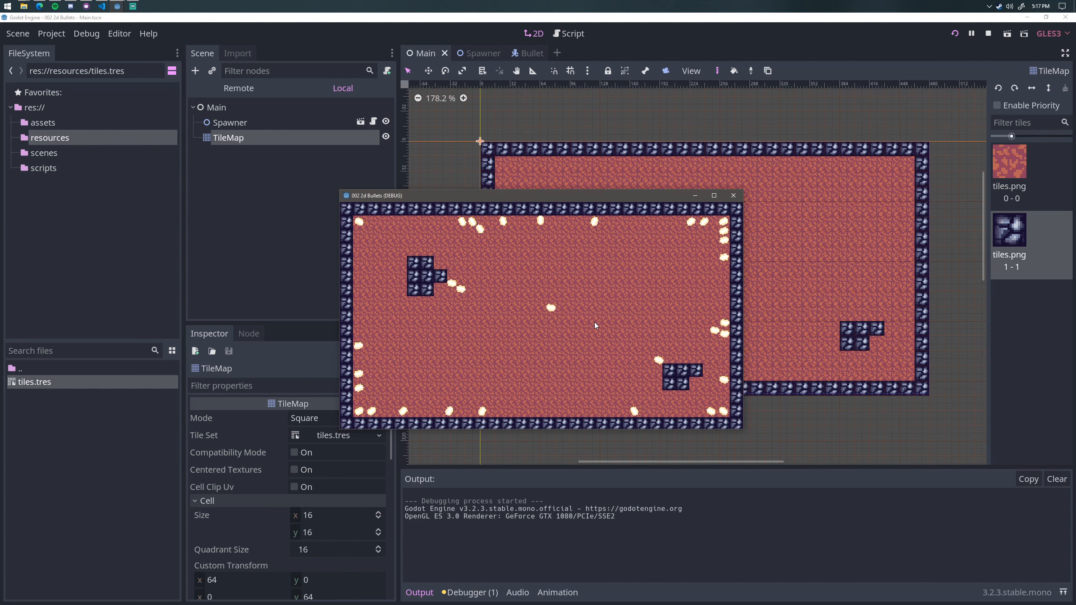
{"action": "left_click", "coordinate": [733, 196]}
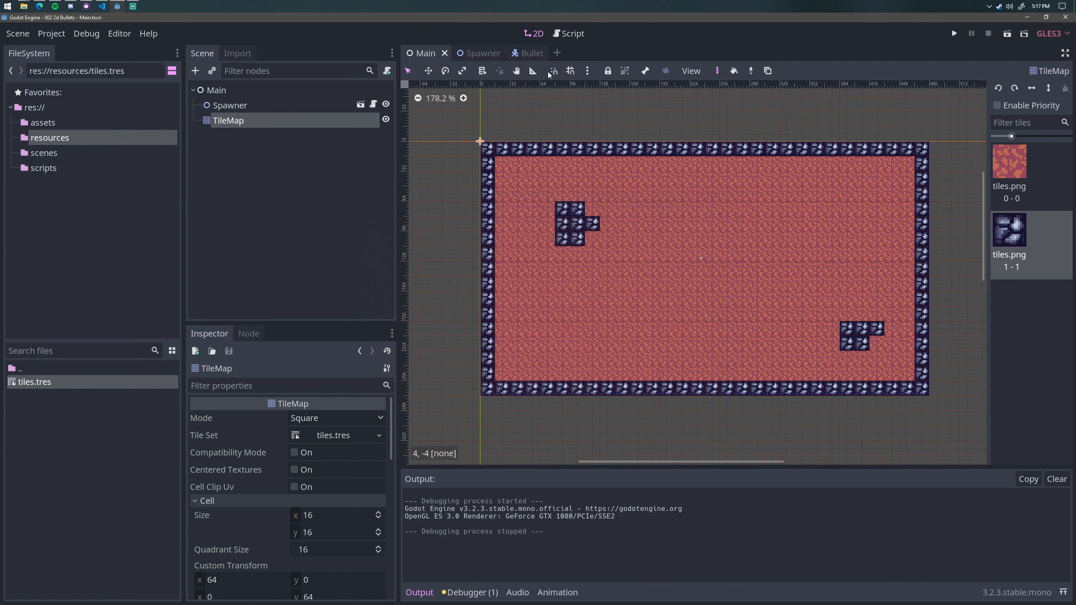
In Bullet.gd, store the result of the move_and_collide call in a new variable named collisionResult
{"action": "key", "text": "ctrl+shift+Tab"}
{"action": "left_click", "coordinate": [575, 189]}
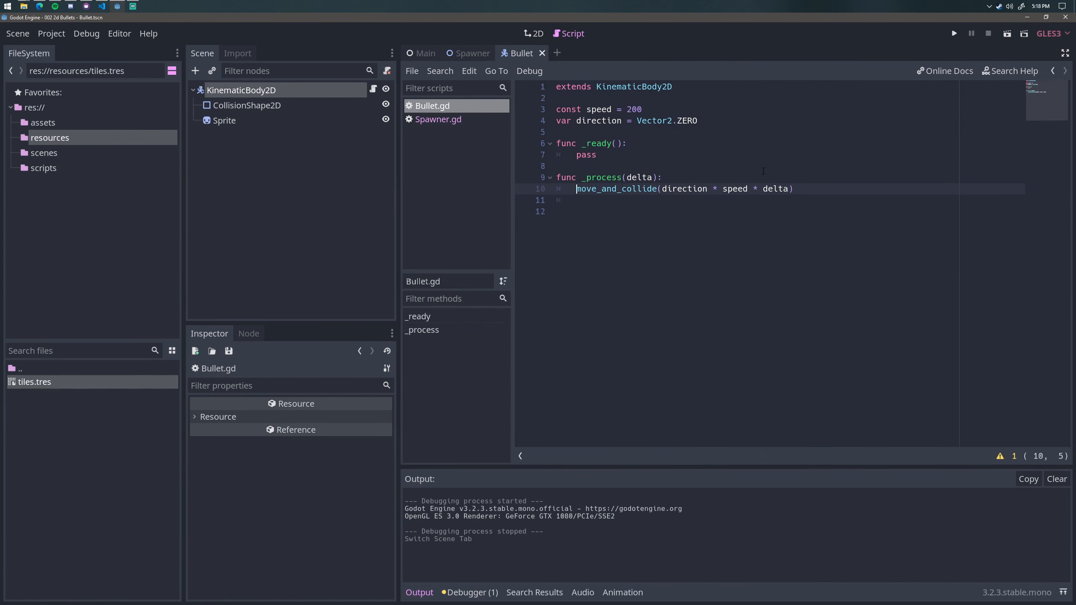
{"action": "type", "text": "var cpo"}
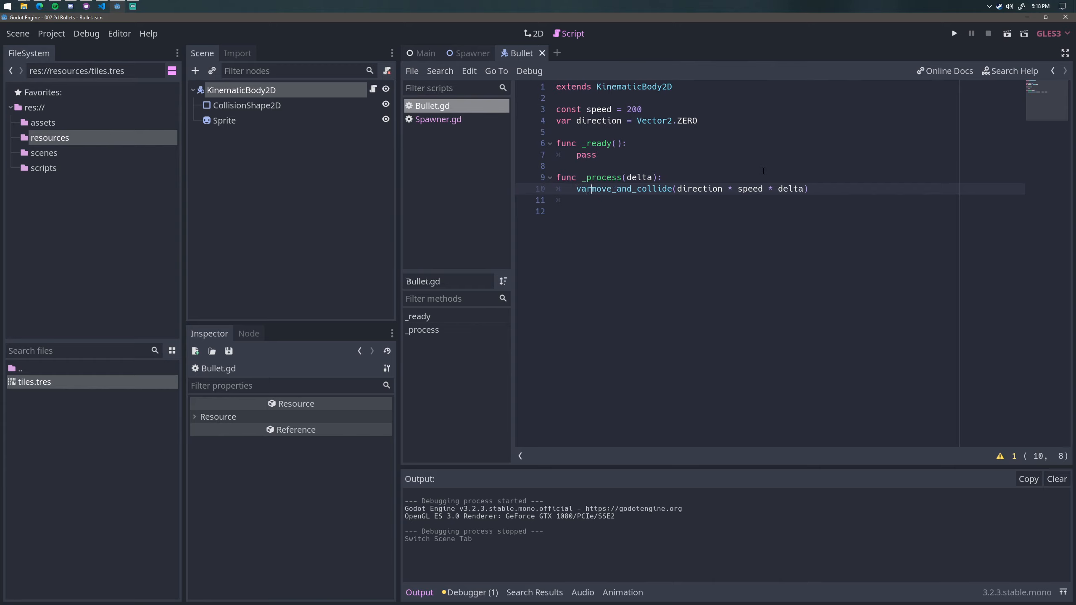
{"action": "key", "text": "BackSpace"}
{"action": "key", "text": "BackSpace"}
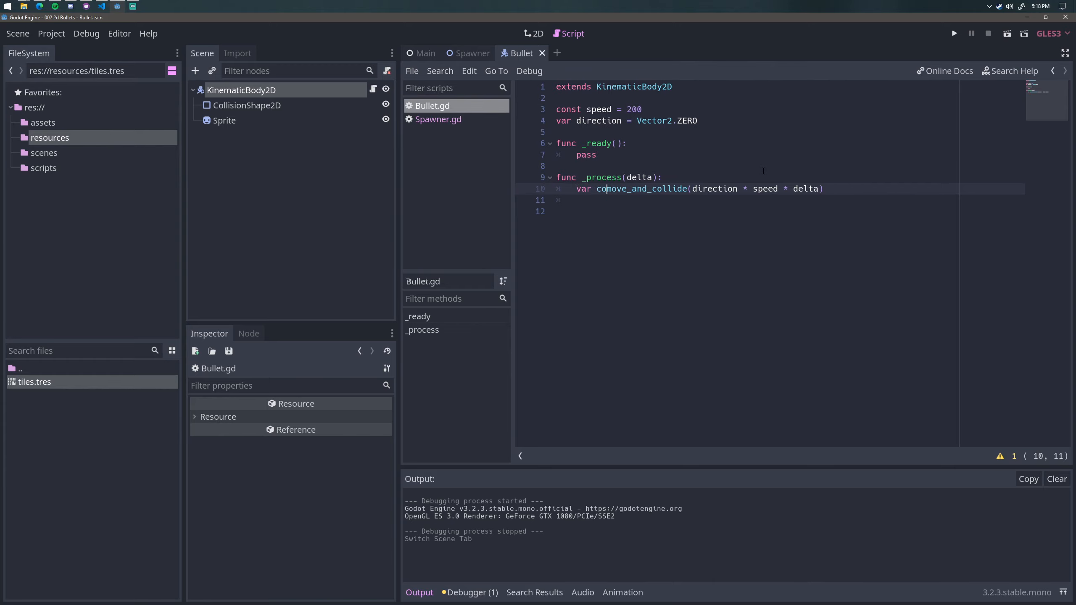
{"action": "type", "text": "ollisionRes"}
{"action": "type", "text": "ult ="}
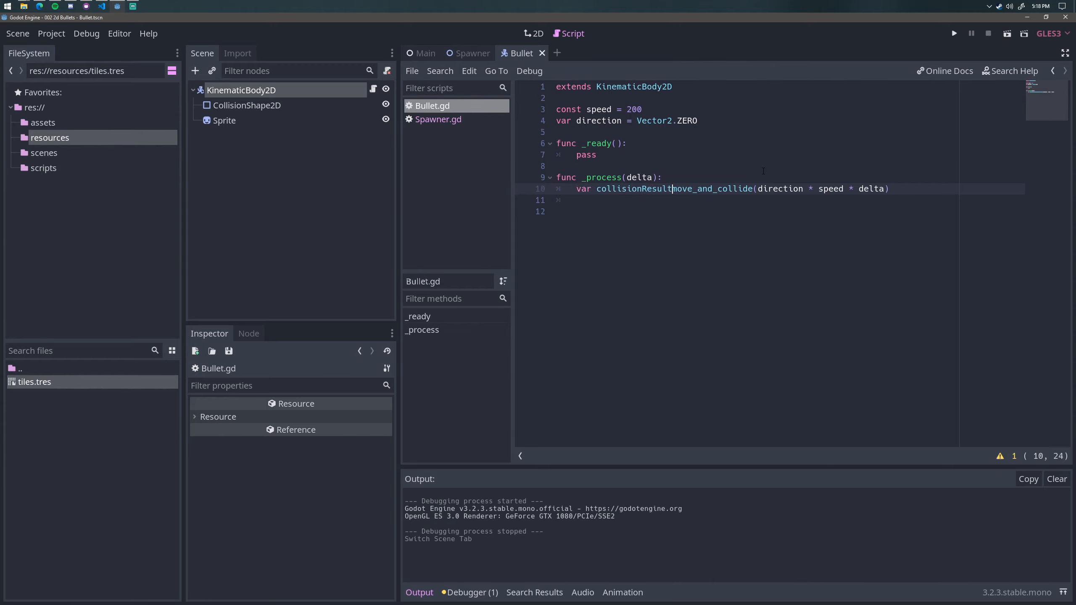
{"action": "key", "text": "Down"}
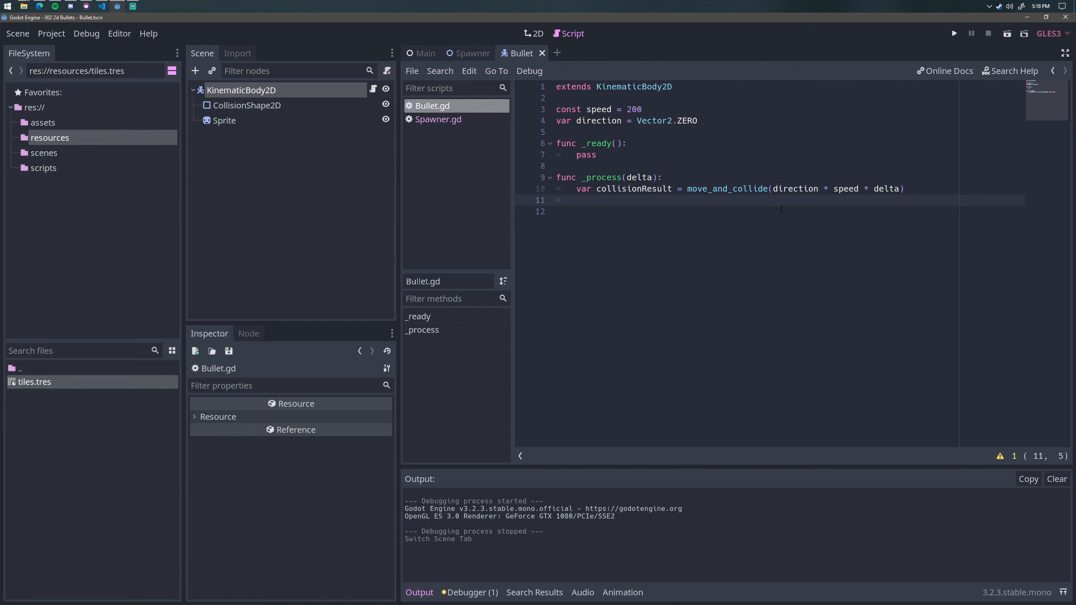
Add an if collisionResult != null: check that calls queue_free() below the movement line, and save the script
{"action": "type", "text": "if collisionResult != null:"}
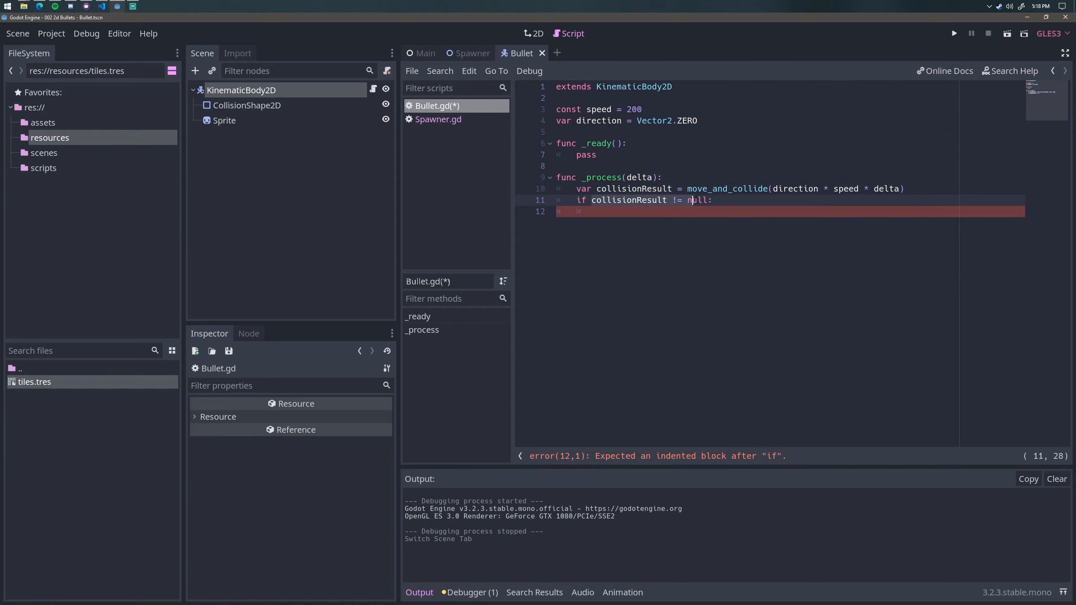
{"action": "key", "text": "Down"}
{"action": "key", "text": "Tab"}
{"action": "key", "text": "Tab"}
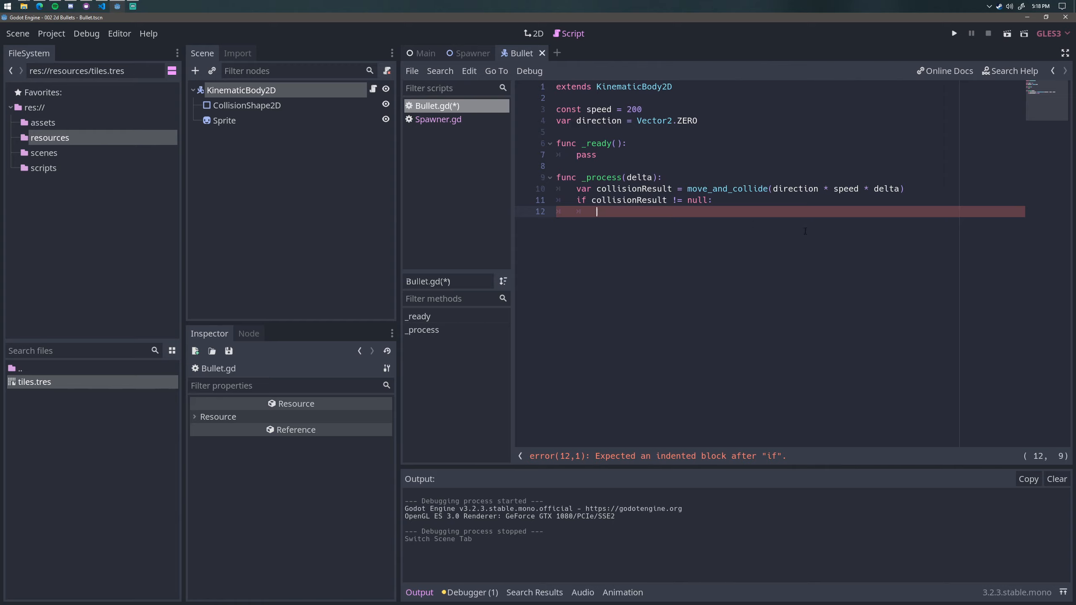
{"action": "type", "text": "queue_free()"}
{"action": "key", "text": "ctrl+s"}
Run the project to check what happens when bullets hit the walls, and close the game window
{"action": "left_click", "coordinate": [958, 33]}
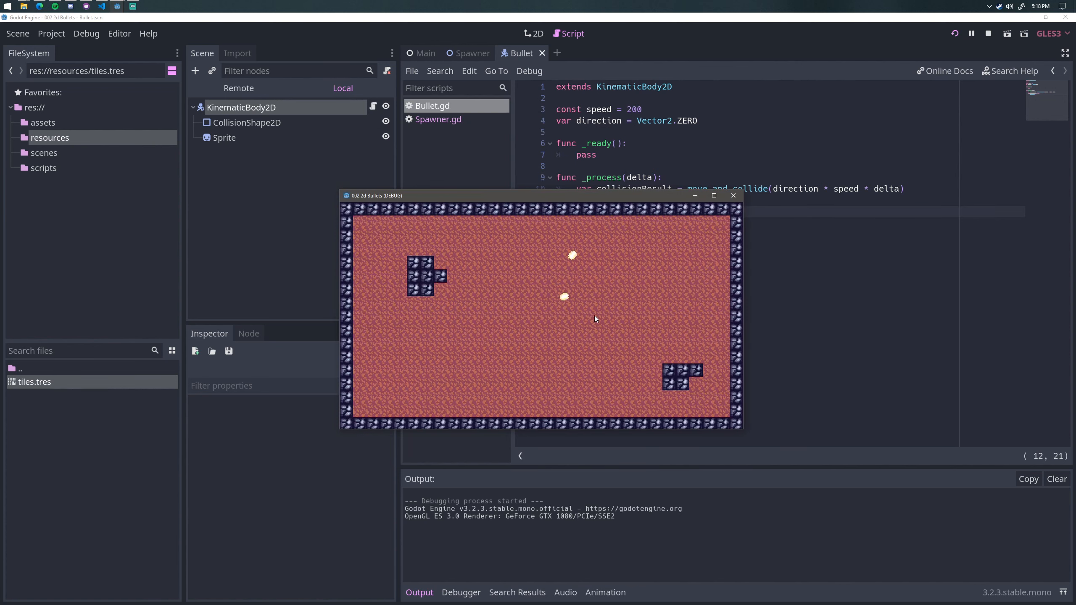
{"action": "left_click", "coordinate": [733, 196]}
Set the bullet's speed constant to 400 and test the game again
{"action": "left_click", "coordinate": [960, 36]}
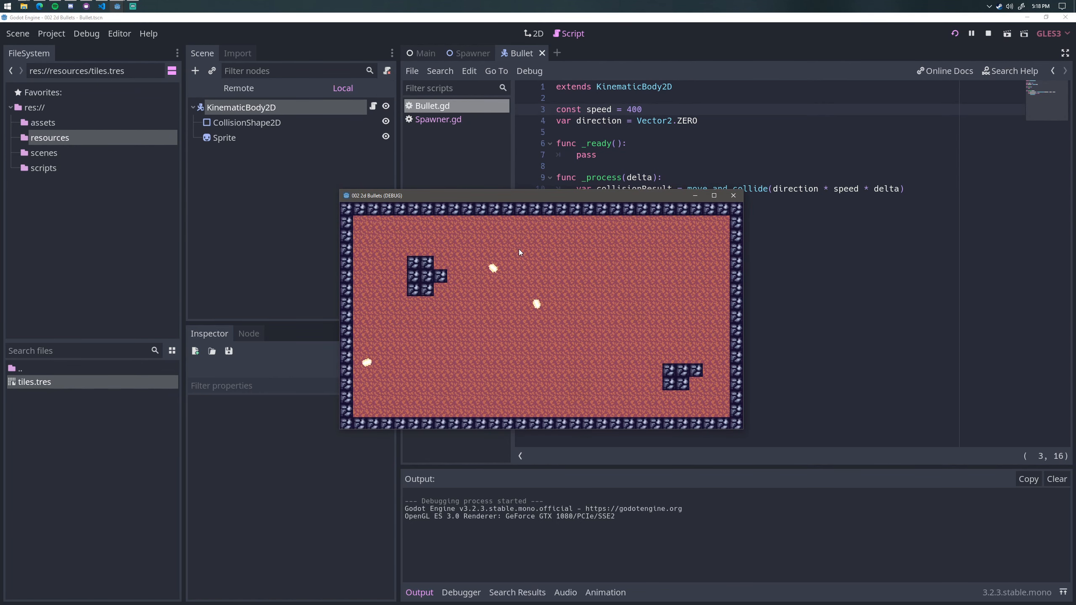
{"action": "left_click", "coordinate": [733, 195]}
{"action": "left_click", "coordinate": [676, 229]}
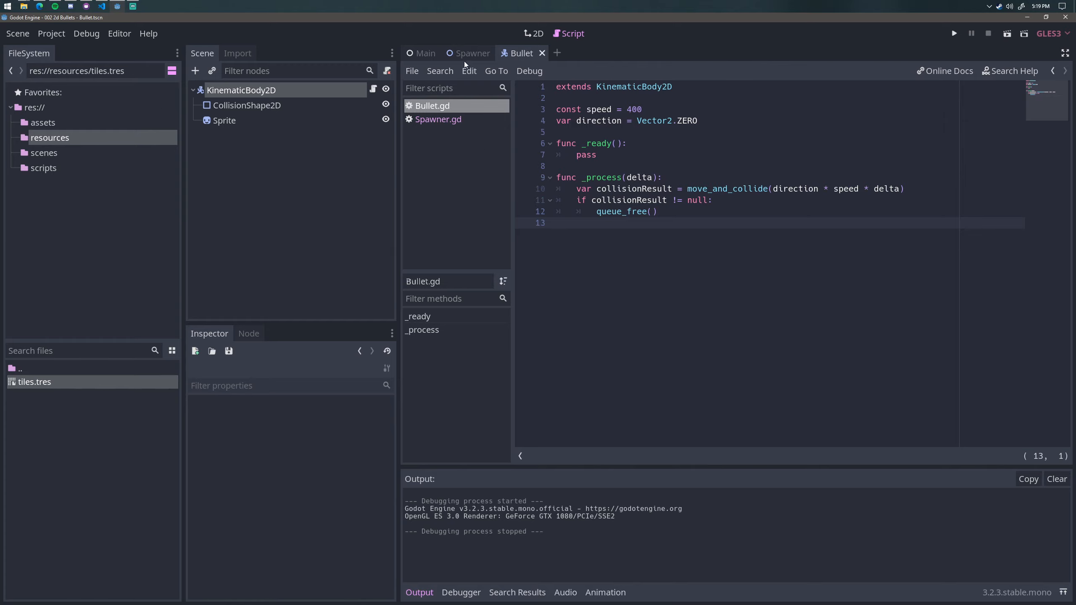
Create a new scene named BulletSmoke in the scenes folder
{"action": "key", "text": "ctrl+F1"}
{"action": "double_click", "coordinate": [34, 368]}
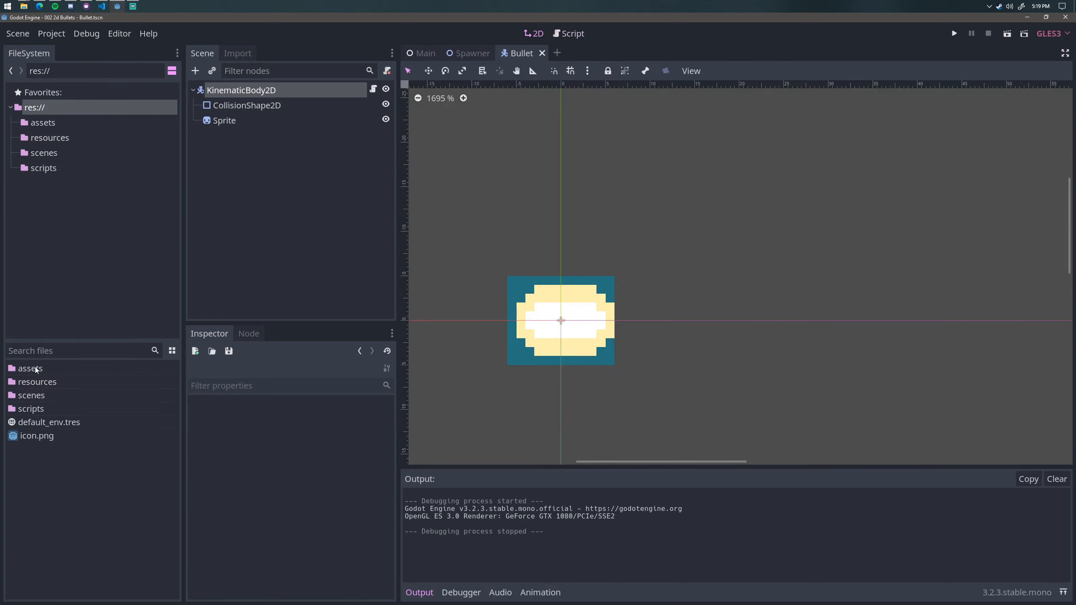
{"action": "double_click", "coordinate": [36, 395]}
{"action": "right_click", "coordinate": [62, 441]}
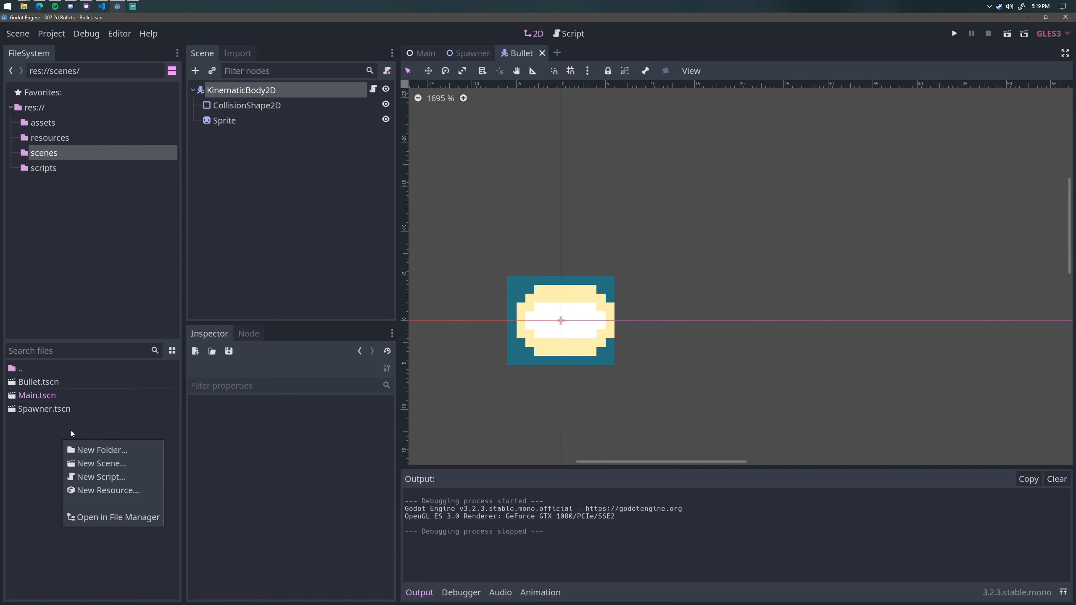
{"action": "left_click", "coordinate": [111, 463]}
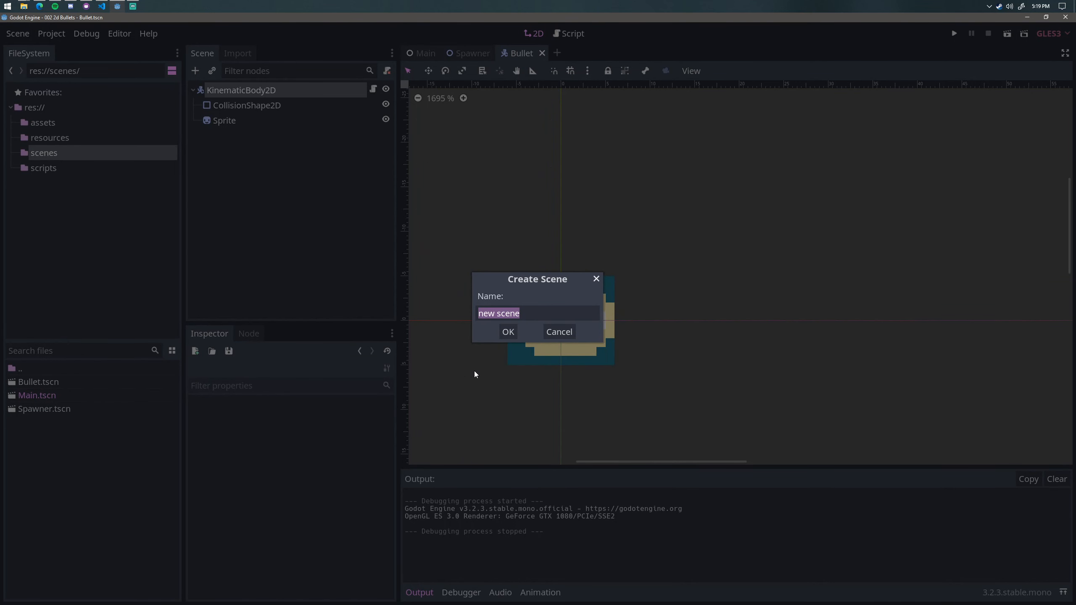
{"action": "type", "text": "bulle"}
{"action": "key", "text": "BackSpace"}
{"action": "key", "text": "BackSpace"}
{"action": "key", "text": "BackSpace"}
{"action": "key", "text": "BackSpace"}
{"action": "key", "text": "BackSpace"}
{"action": "type", "text": "BulletSm"}
{"action": "key", "text": "Return"}
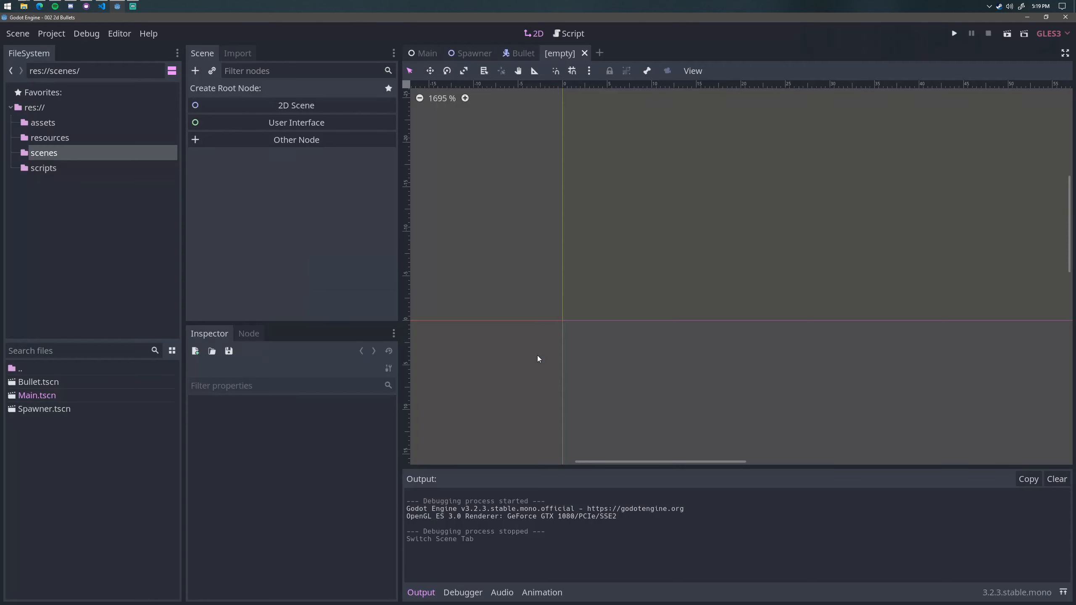
Add a Particles2D node as the root of the BulletSmoke scene and save it
{"action": "left_click", "coordinate": [298, 142]}
{"action": "type", "text": "partic"}
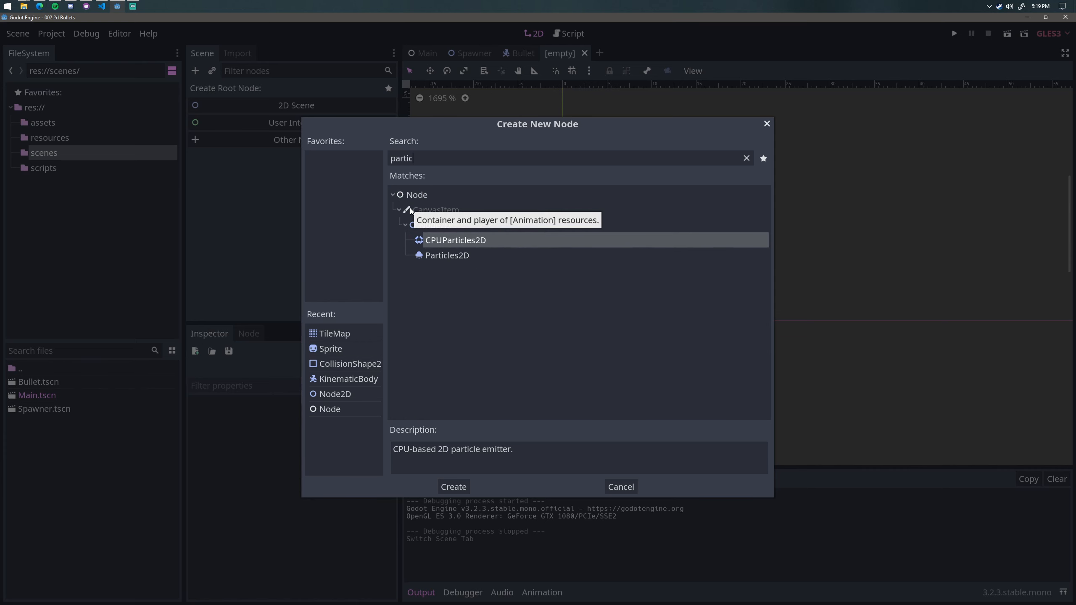
{"action": "double_click", "coordinate": [464, 255]}
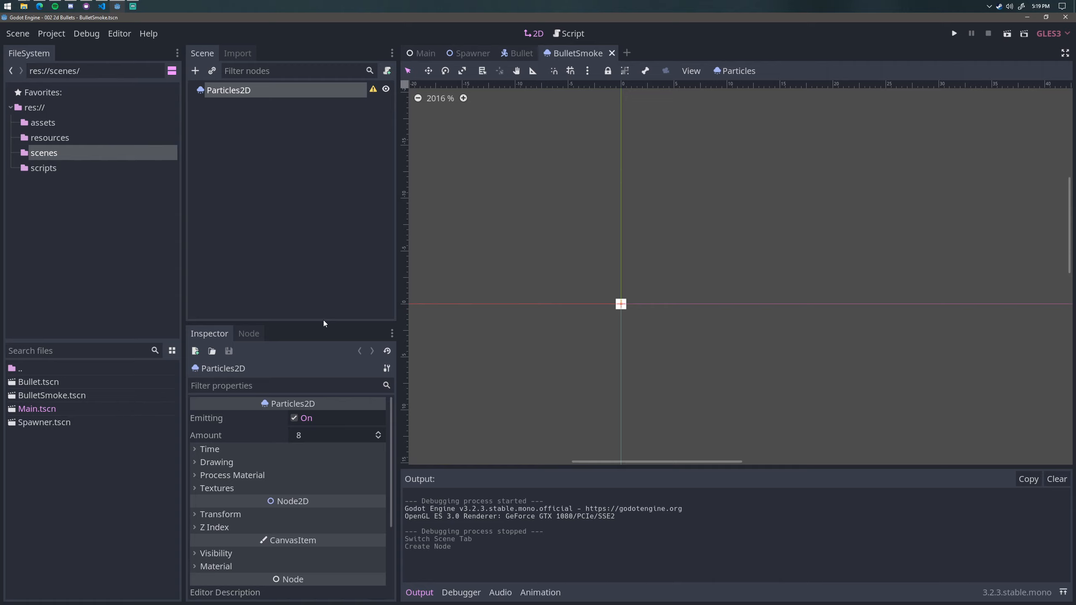
Enlarge the Inspector area and look through the Particles2D node's properties
{"action": "left_click_drag", "start_coordinate": [322, 322], "coordinate": [323, 272]}
{"action": "scroll", "coordinate": [360, 426], "scroll_direction": "down", "scroll_amount": 3}
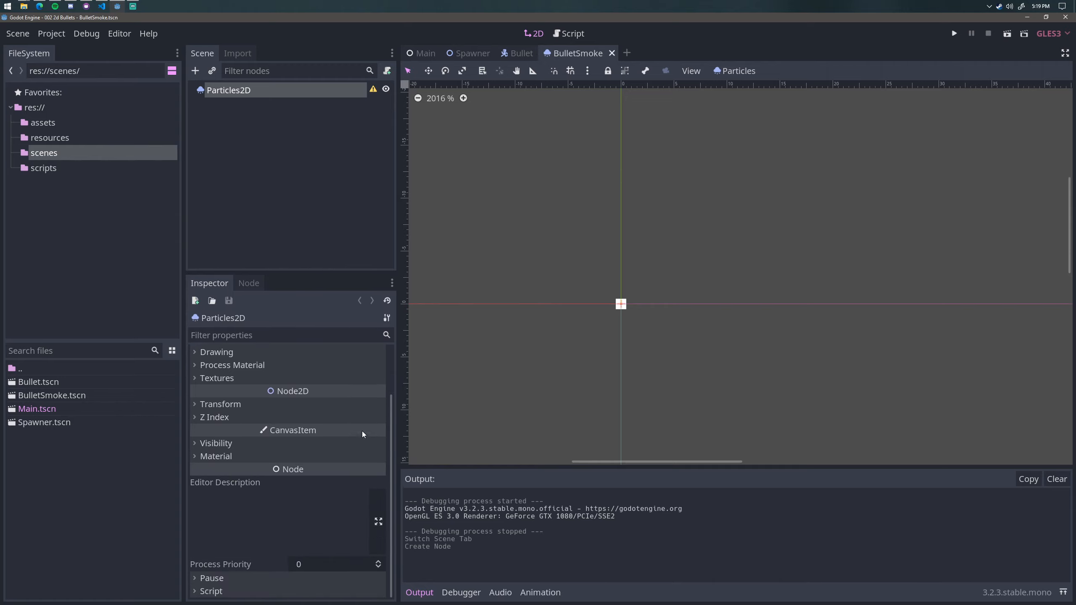
{"action": "scroll", "coordinate": [372, 433], "scroll_direction": "up", "scroll_amount": 3}
Assign debris.png from the assets folder as the Particles2D node's texture and inspect its three shapes in the viewport
{"action": "double_click", "coordinate": [35, 367]}
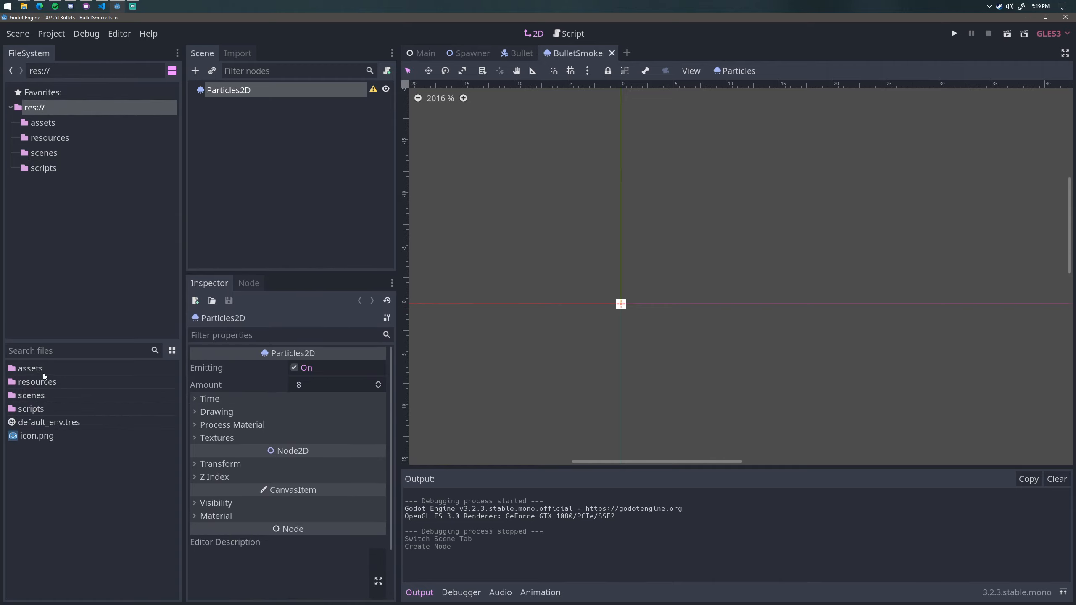
{"action": "double_click", "coordinate": [43, 370]}
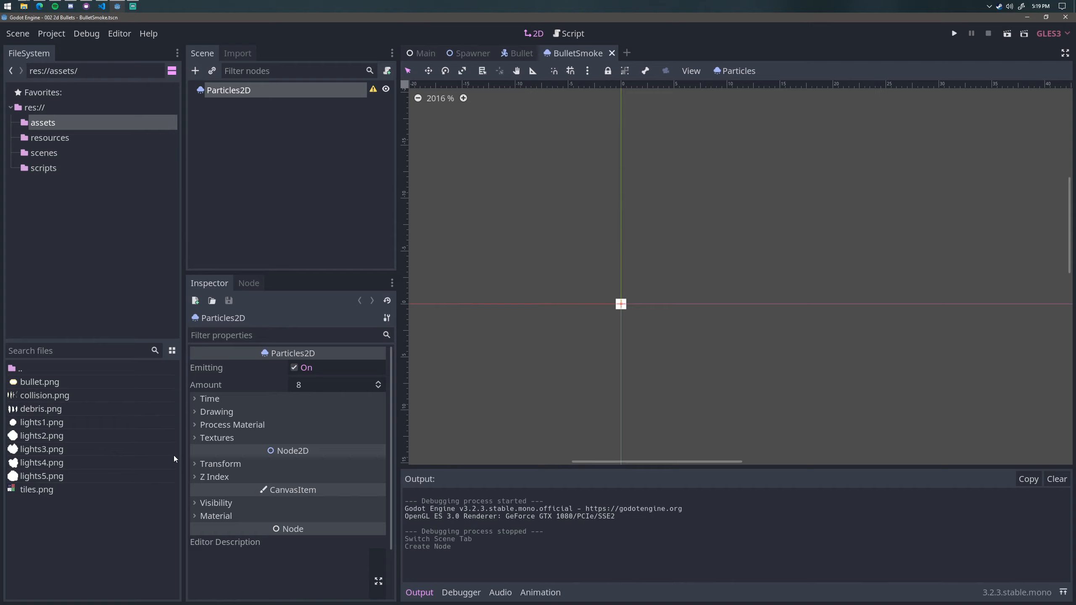
{"action": "left_click", "coordinate": [43, 410]}
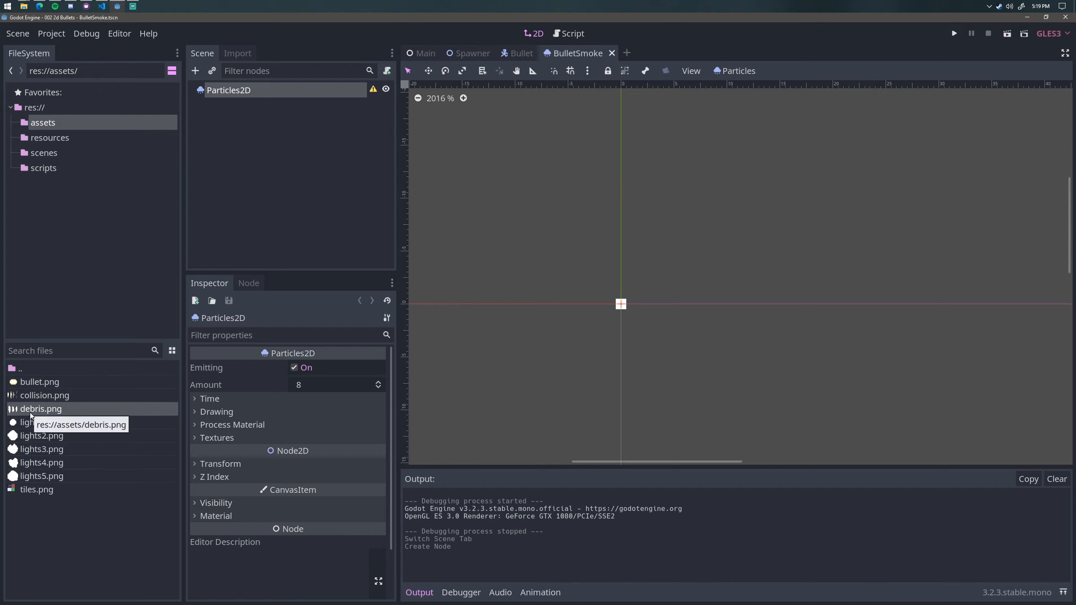
{"action": "scroll", "coordinate": [254, 472], "scroll_direction": "down", "scroll_amount": 3}
{"action": "scroll", "coordinate": [236, 470], "scroll_direction": "up", "scroll_amount": 3}
{"action": "left_click", "coordinate": [217, 438]}
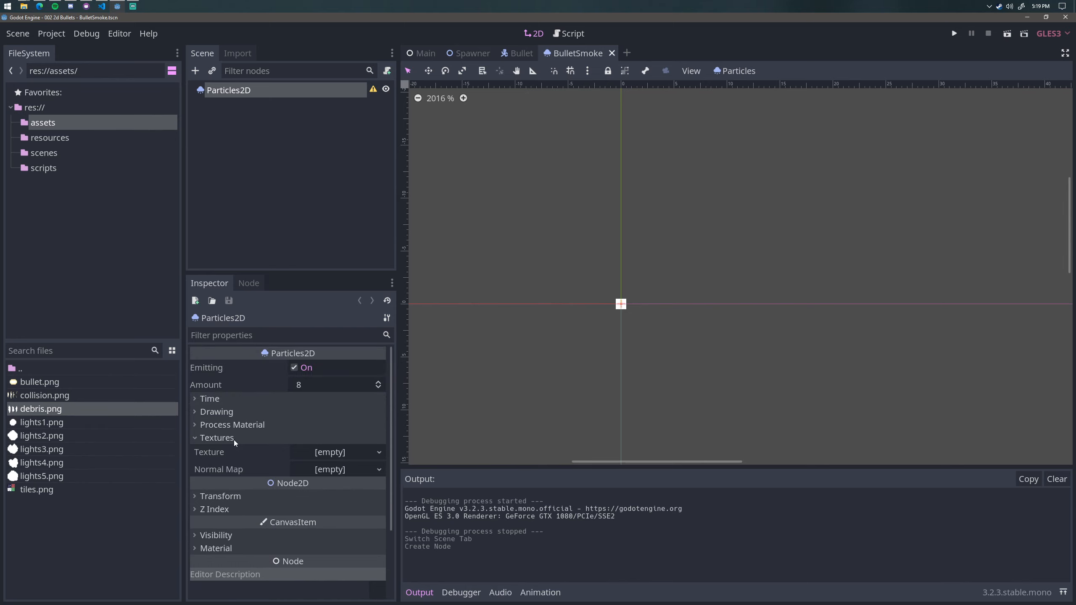
{"action": "left_click_drag", "start_coordinate": [70, 410], "coordinate": [334, 460]}
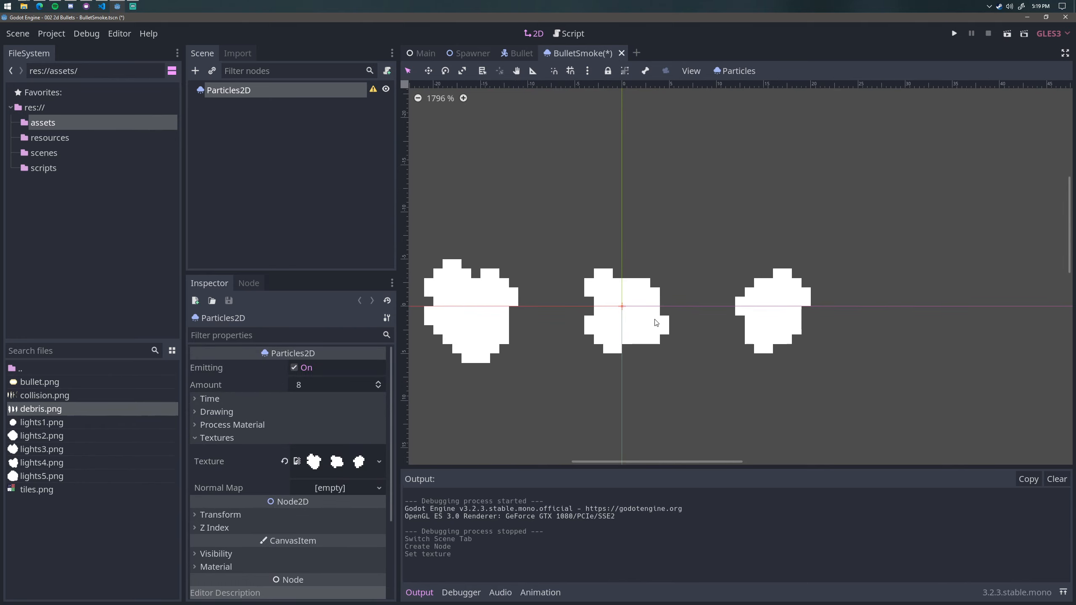
{"action": "scroll", "coordinate": [728, 336], "scroll_direction": "down", "scroll_amount": 1}
{"action": "scroll", "coordinate": [729, 336], "scroll_direction": "down", "scroll_amount": 1}
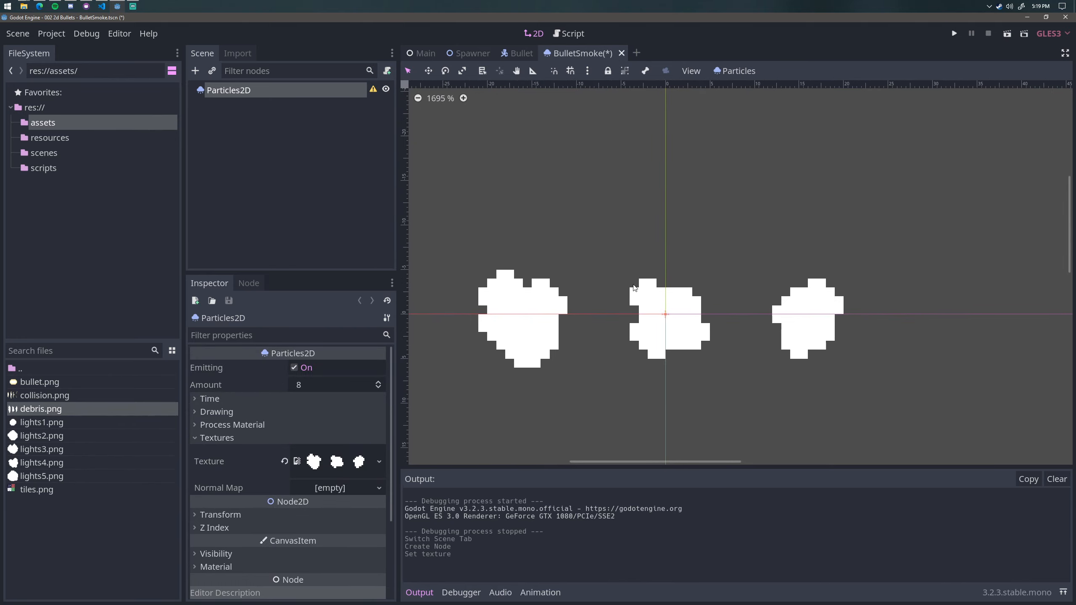
{"action": "scroll", "coordinate": [721, 315], "scroll_direction": "down", "scroll_amount": 1}
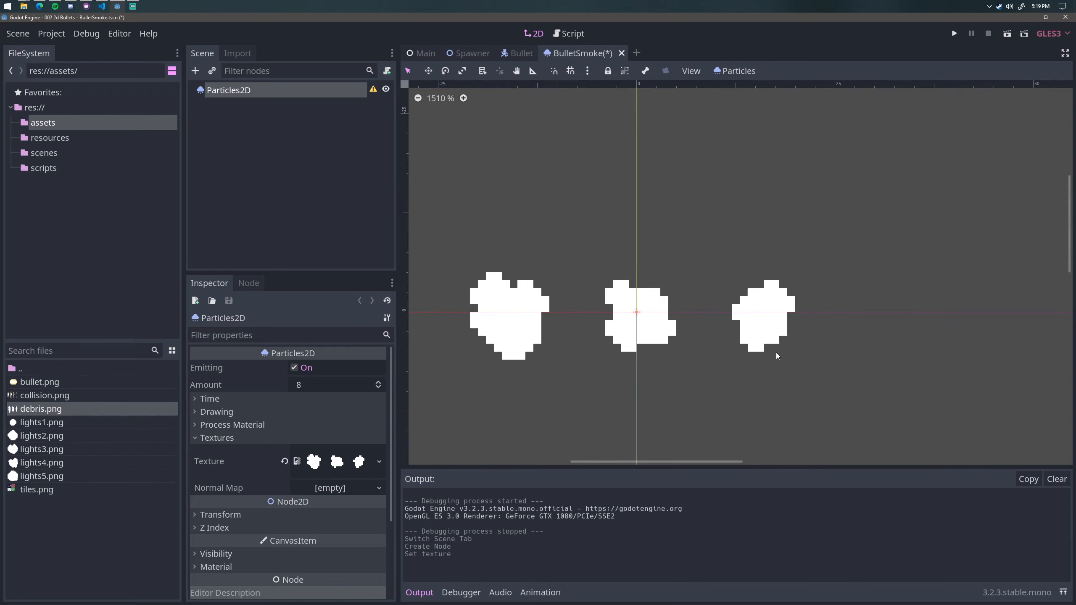
{"action": "scroll", "coordinate": [660, 372], "scroll_direction": "up", "scroll_amount": 1}
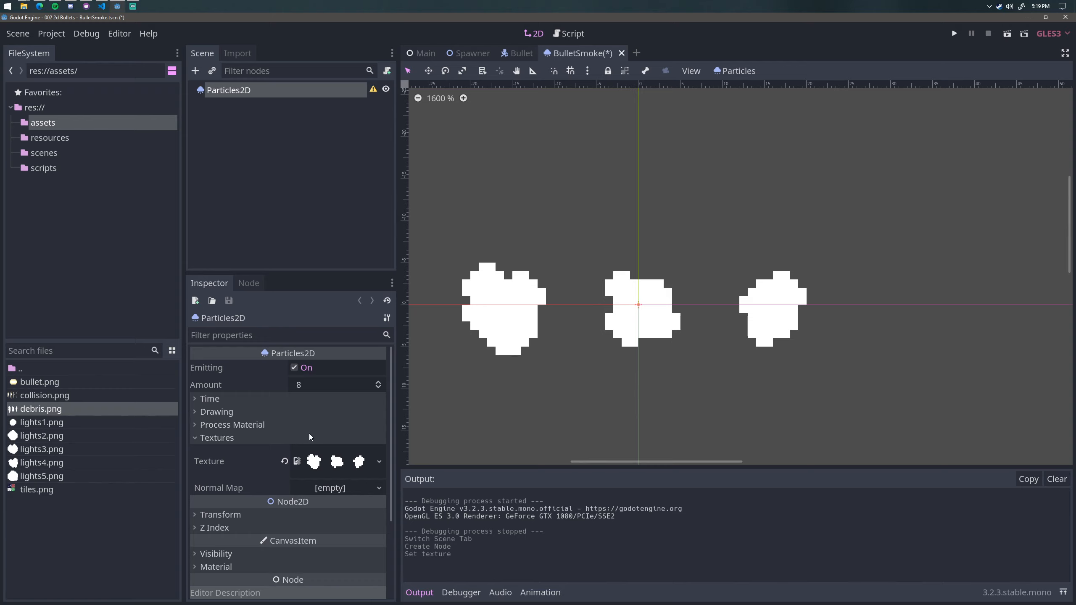
Give the particles a new ParticlesMaterial as their process material and save the scene
{"action": "scroll", "coordinate": [354, 408], "scroll_direction": "down", "scroll_amount": 2}
{"action": "scroll", "coordinate": [347, 441], "scroll_direction": "up", "scroll_amount": 2}
{"action": "left_click", "coordinate": [257, 426]}
{"action": "left_click", "coordinate": [376, 440]}
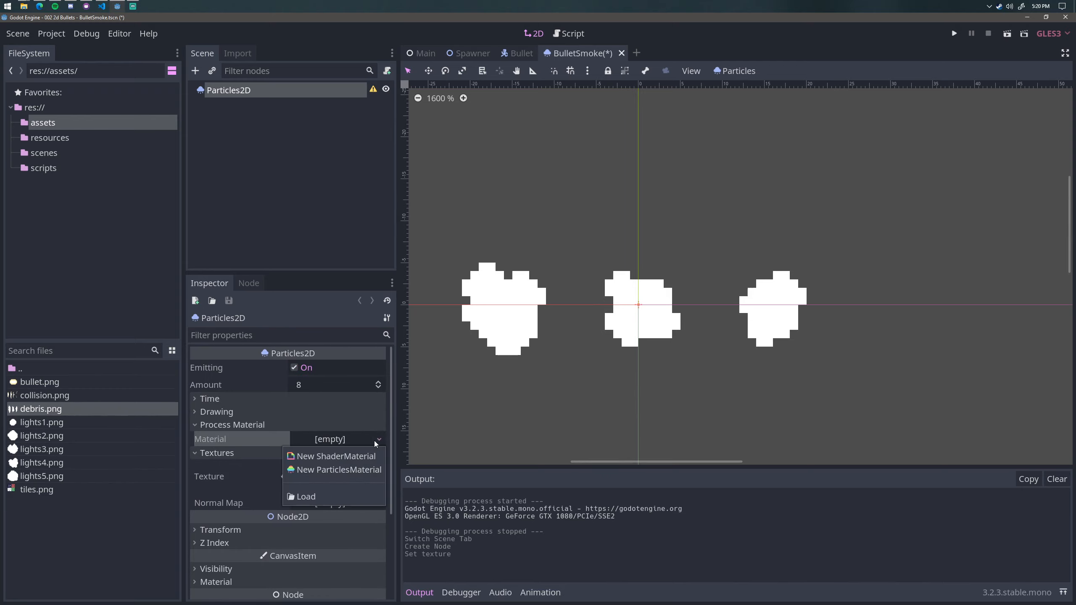
{"action": "left_click", "coordinate": [355, 471]}
{"action": "scroll", "coordinate": [611, 408], "scroll_direction": "down", "scroll_amount": 5}
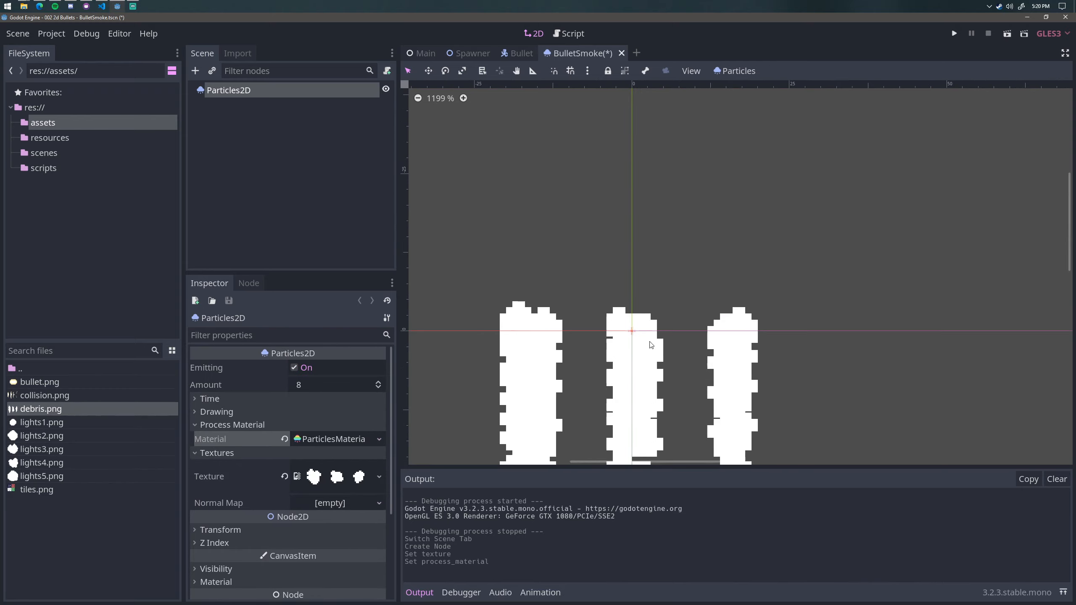
{"action": "scroll", "coordinate": [651, 346], "scroll_direction": "down", "scroll_amount": 3}
{"action": "key", "text": "ctrl+s"}
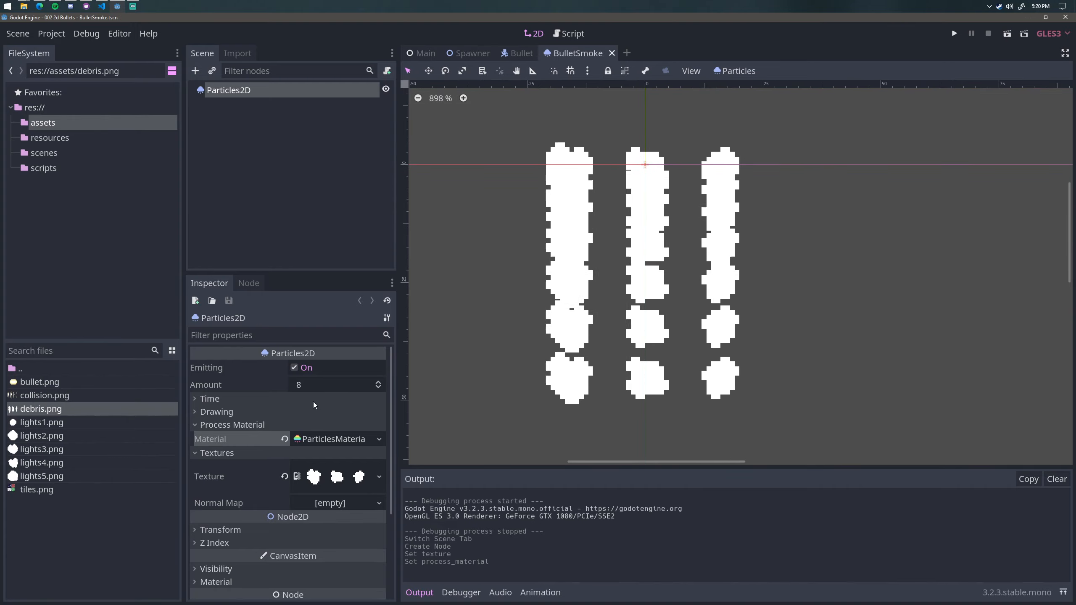
Add a new CanvasItemMaterial as the Particles2D node's CanvasItem material
{"action": "scroll", "coordinate": [335, 432], "scroll_direction": "down", "scroll_amount": 3}
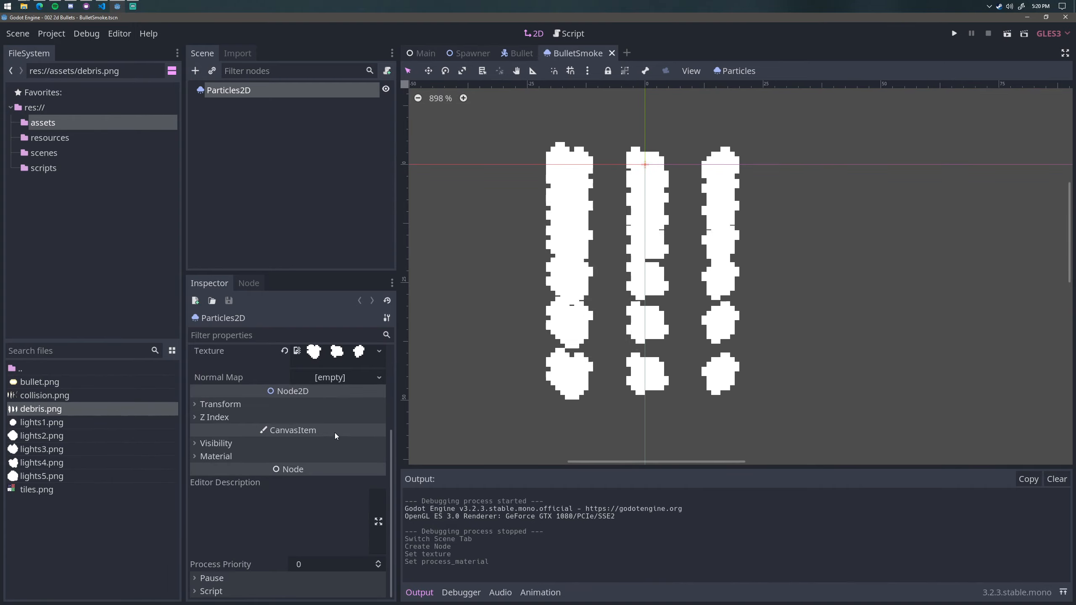
{"action": "left_click", "coordinate": [266, 457]}
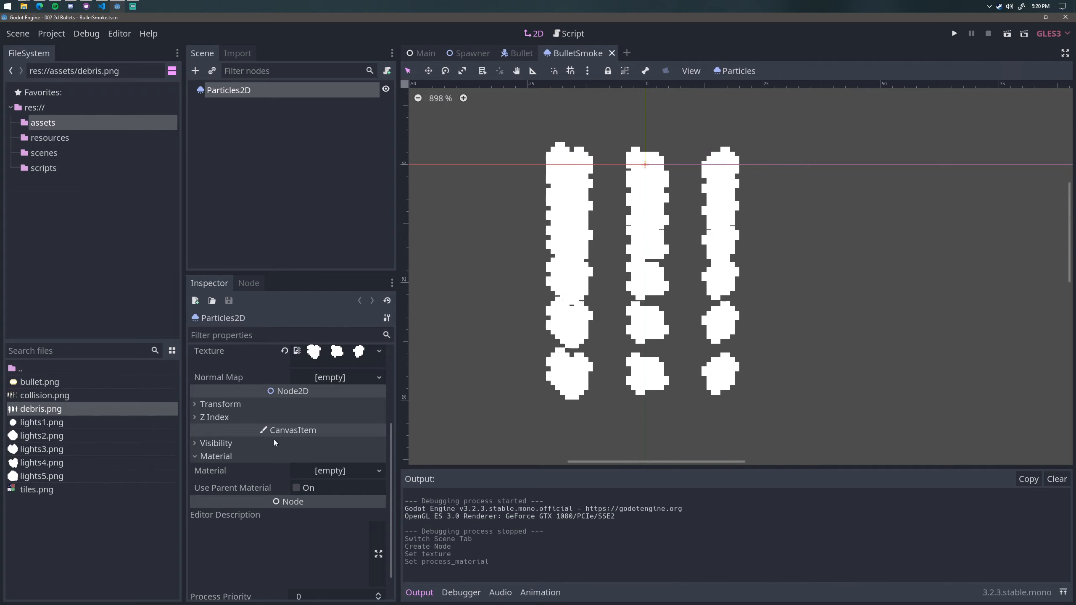
{"action": "scroll", "coordinate": [255, 462], "scroll_direction": "down", "scroll_amount": 1}
{"action": "left_click", "coordinate": [337, 441]}
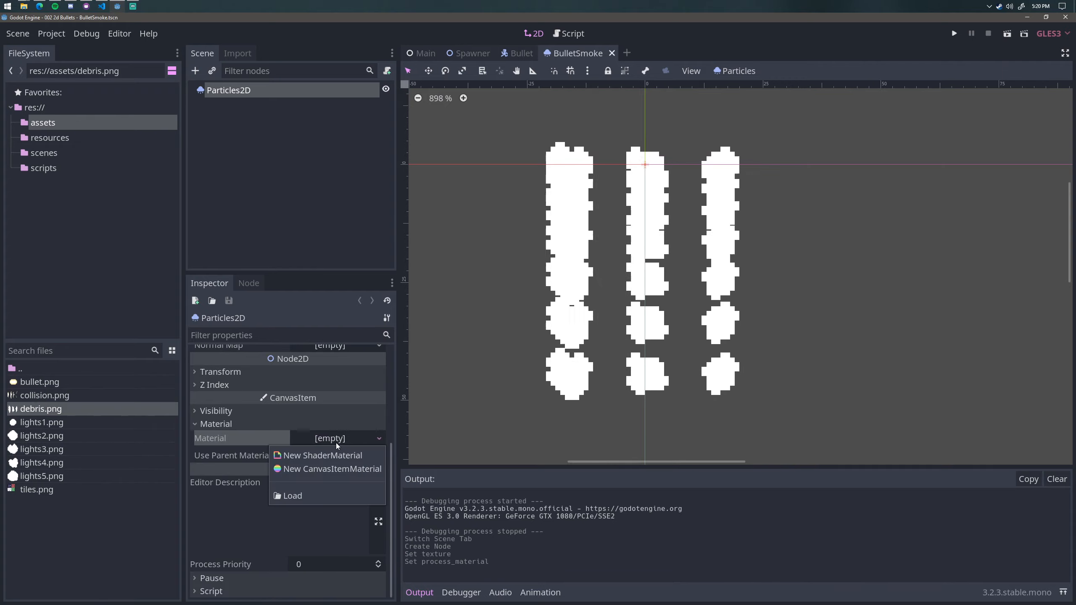
{"action": "left_click", "coordinate": [322, 468]}
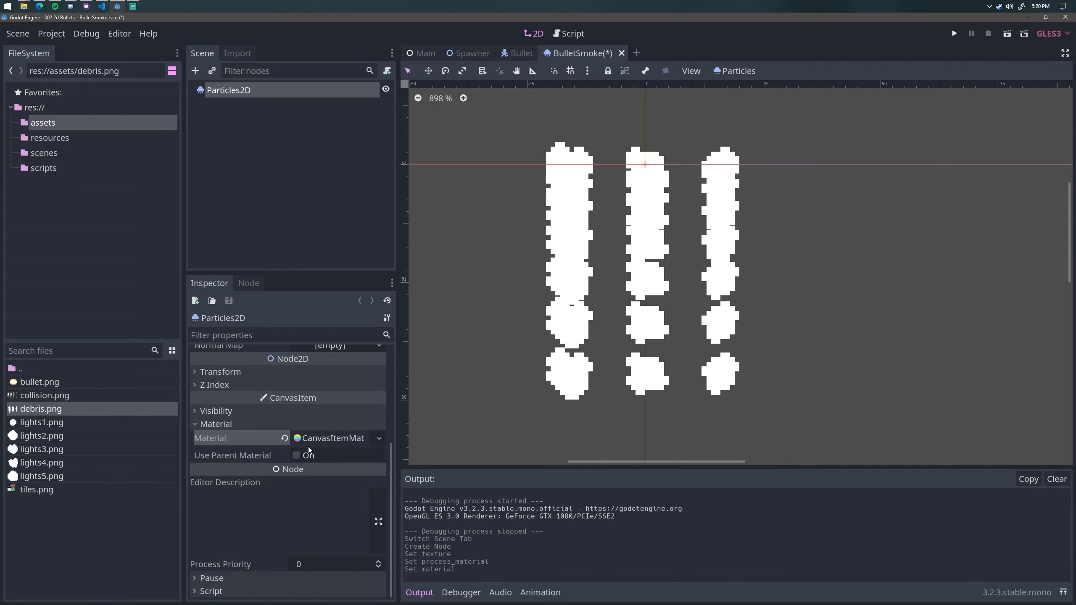
Enable particles animation in the CanvasItemMaterial with 3 horizontal frames, and save the scene
{"action": "left_click", "coordinate": [325, 441]}
{"action": "scroll", "coordinate": [309, 425], "scroll_direction": "down", "scroll_amount": 1}
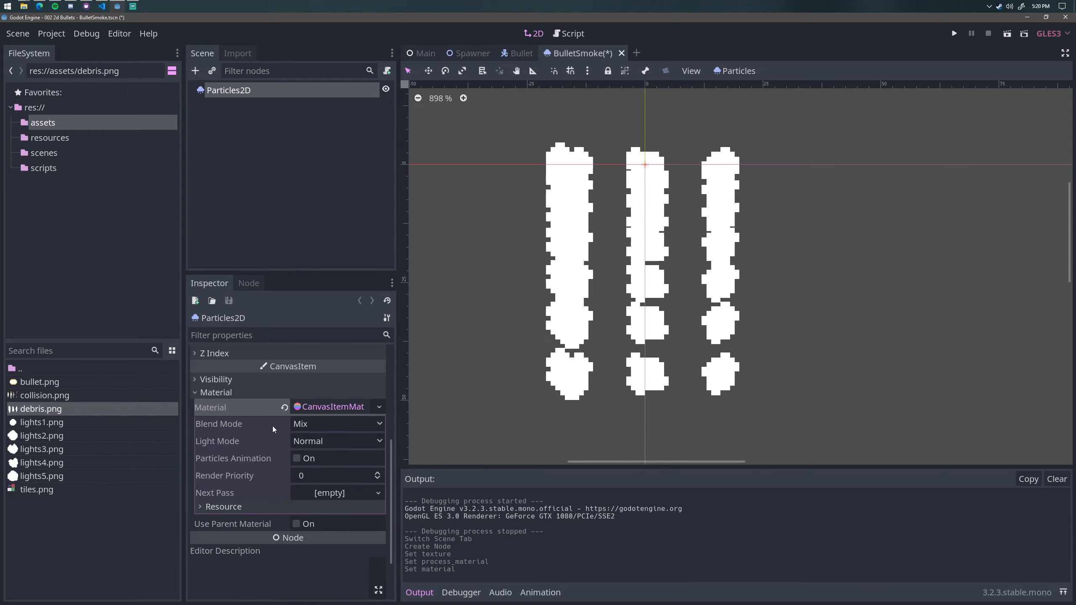
{"action": "left_click", "coordinate": [296, 459]}
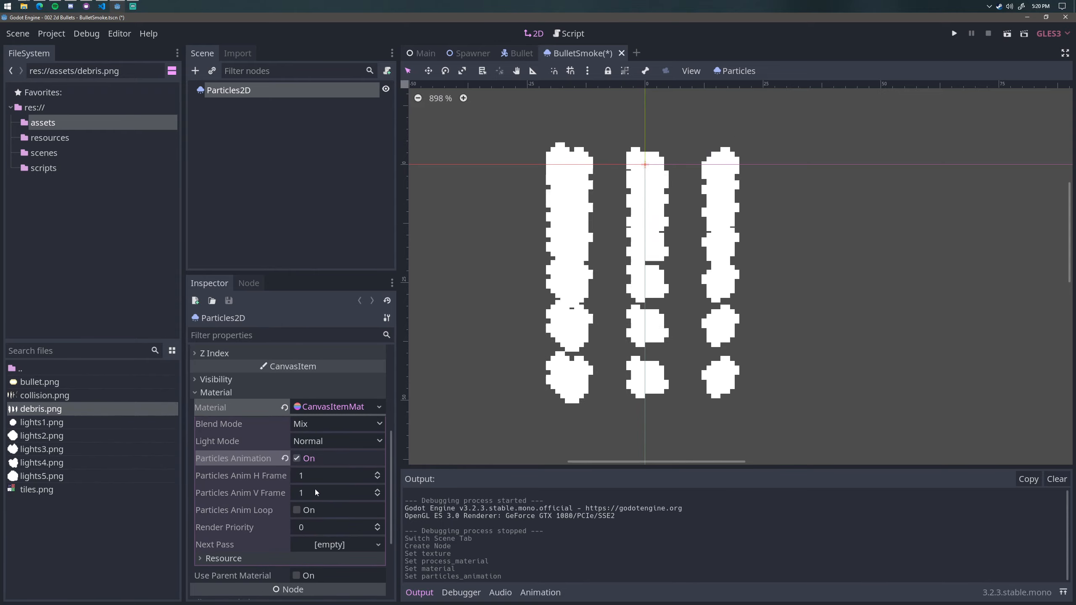
{"action": "left_click_drag", "start_coordinate": [316, 475], "coordinate": [328, 470]}
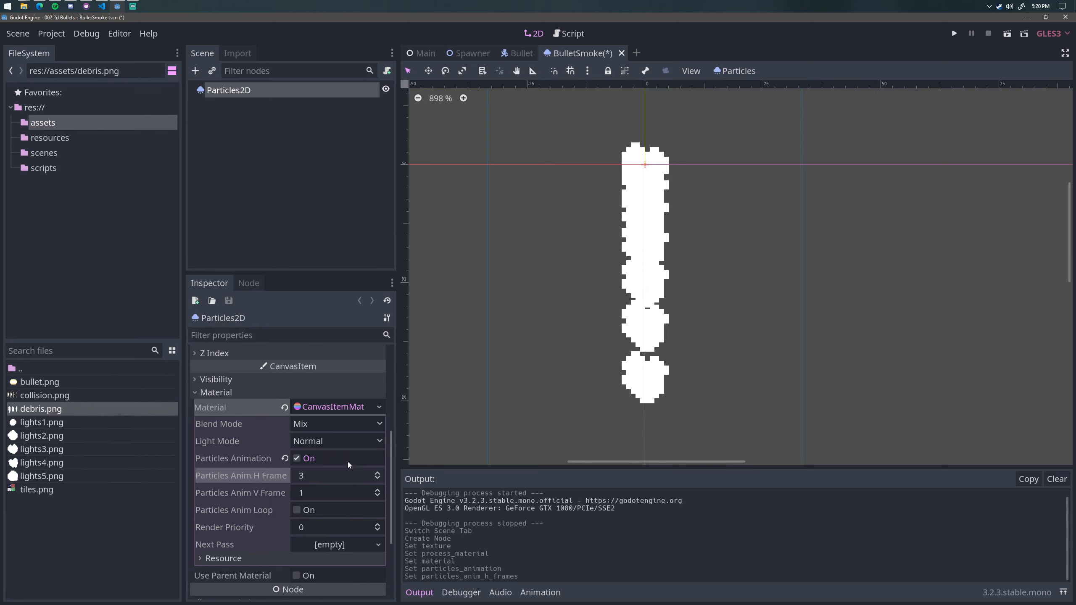
{"action": "scroll", "coordinate": [578, 355], "scroll_direction": "up", "scroll_amount": 2}
{"action": "scroll", "coordinate": [620, 201], "scroll_direction": "down", "scroll_amount": 3}
{"action": "key", "text": "ctrl+s"}
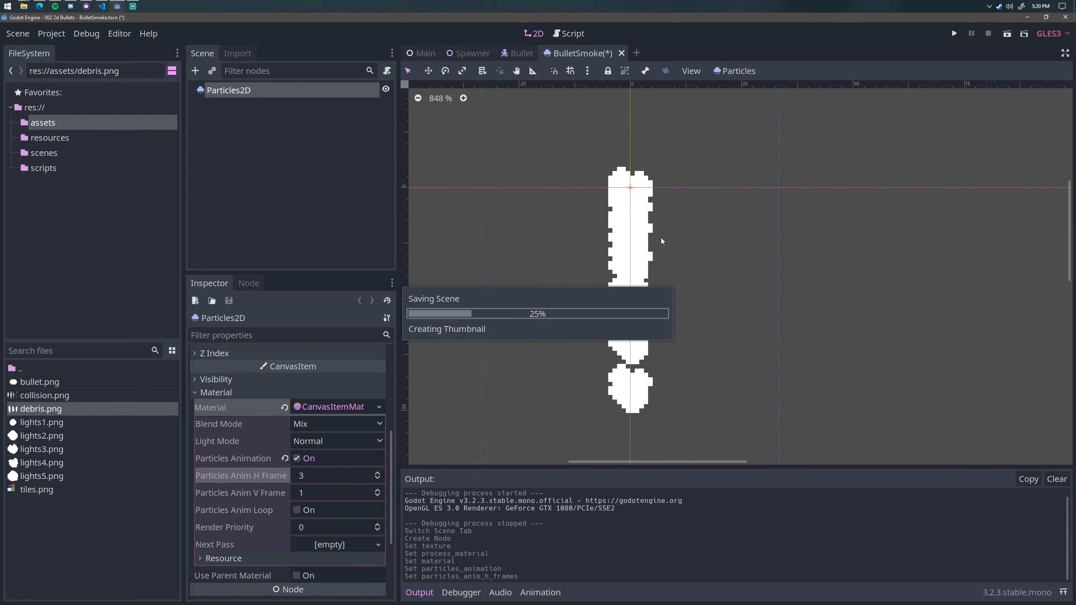
Set the animation offset to 1 in the particles' process material
{"action": "scroll", "coordinate": [345, 453], "scroll_direction": "up", "scroll_amount": 5}
{"action": "left_click", "coordinate": [323, 439]}
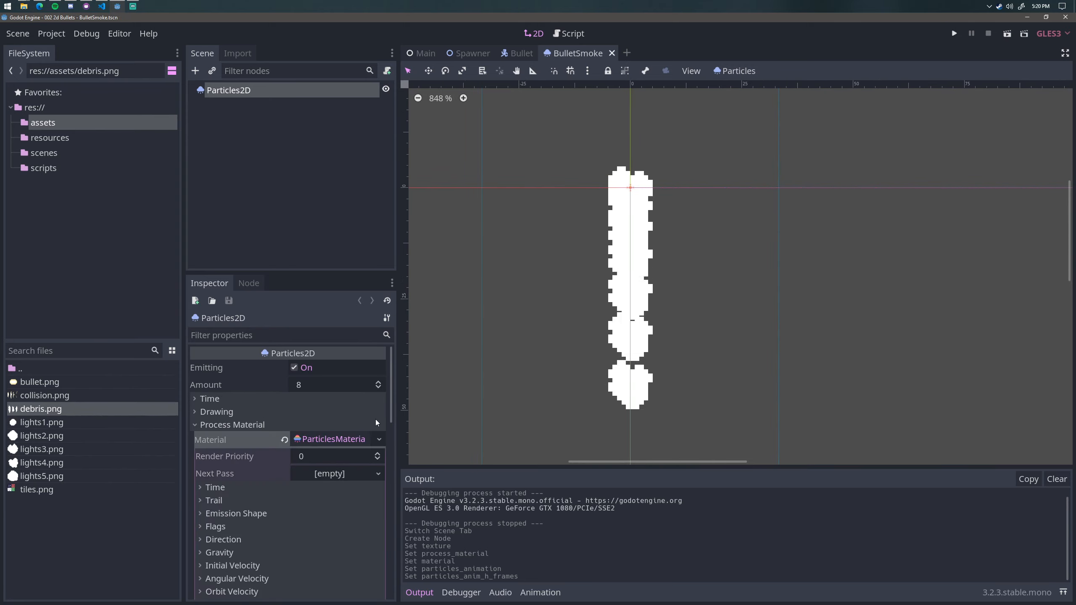
{"action": "scroll", "coordinate": [364, 429], "scroll_direction": "down", "scroll_amount": 5}
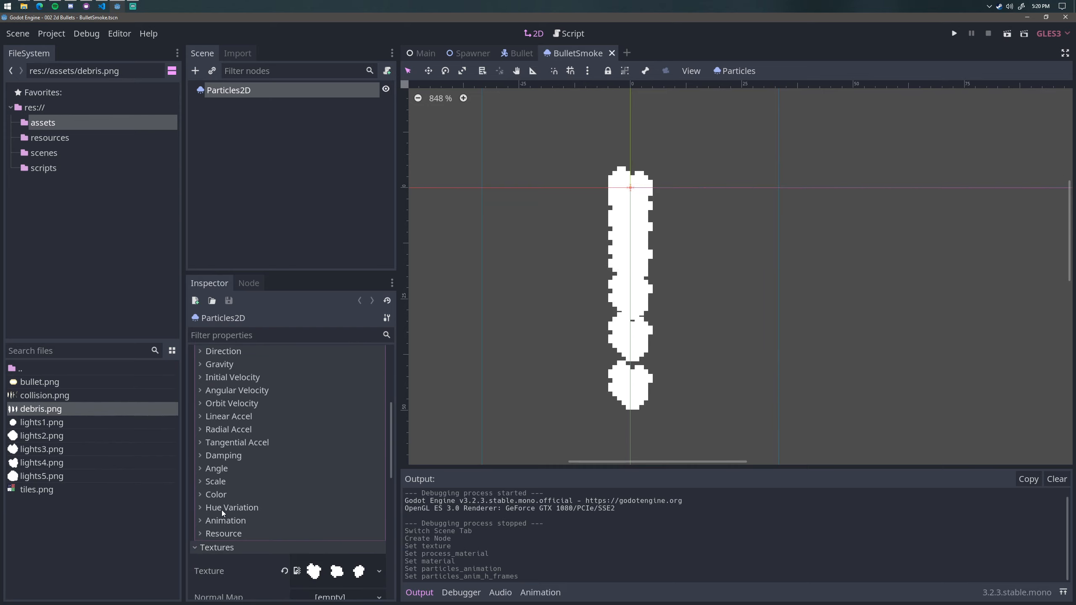
{"action": "left_click", "coordinate": [231, 521]}
{"action": "scroll", "coordinate": [245, 507], "scroll_direction": "down", "scroll_amount": 3}
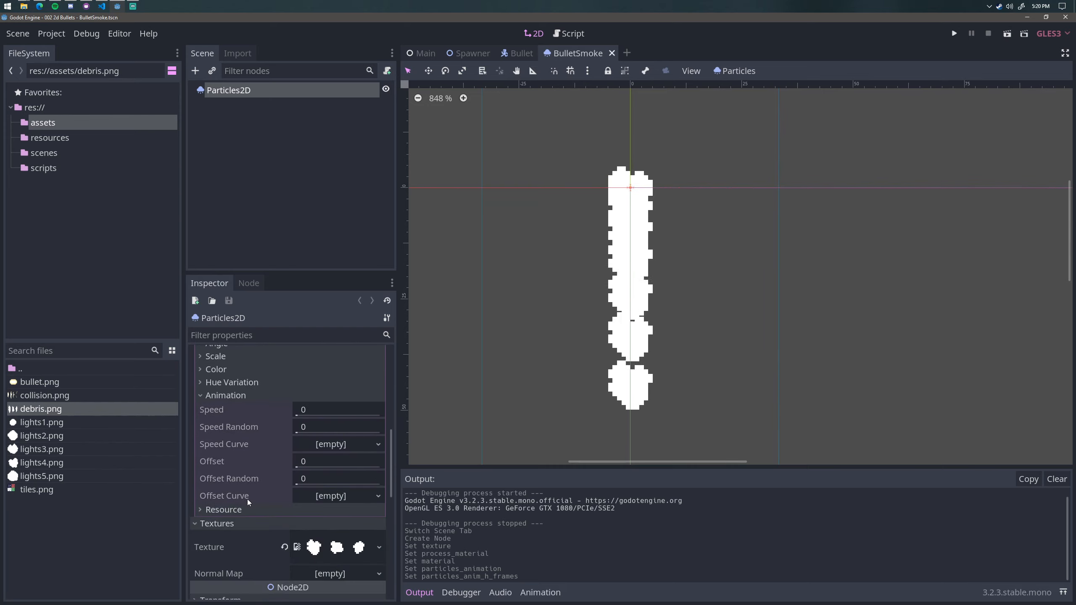
{"action": "left_click", "coordinate": [320, 463]}
{"action": "type", "text": "1"}
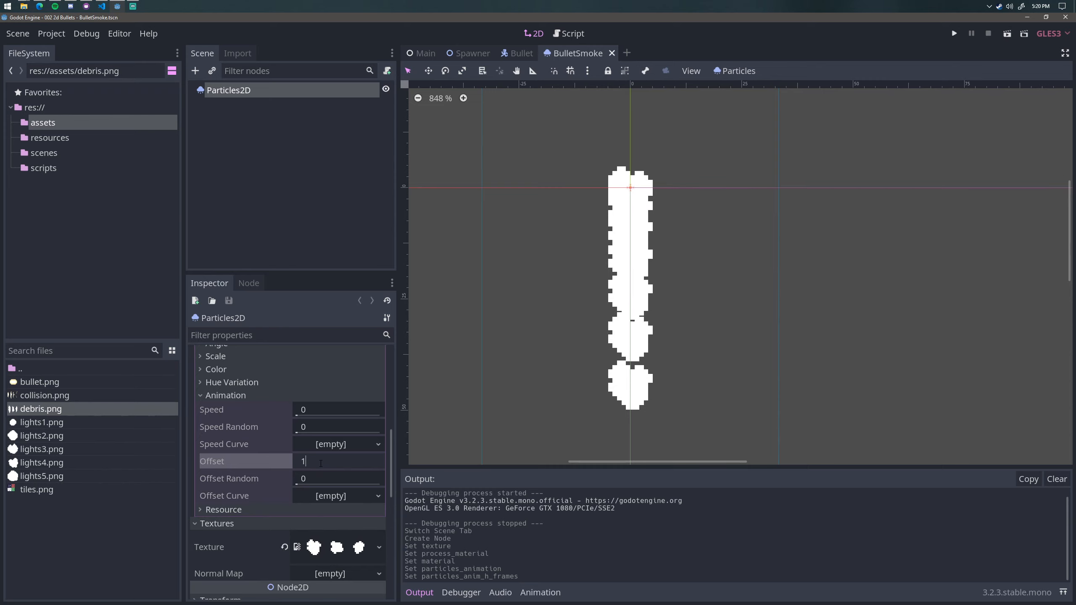
{"action": "key", "text": "Return"}
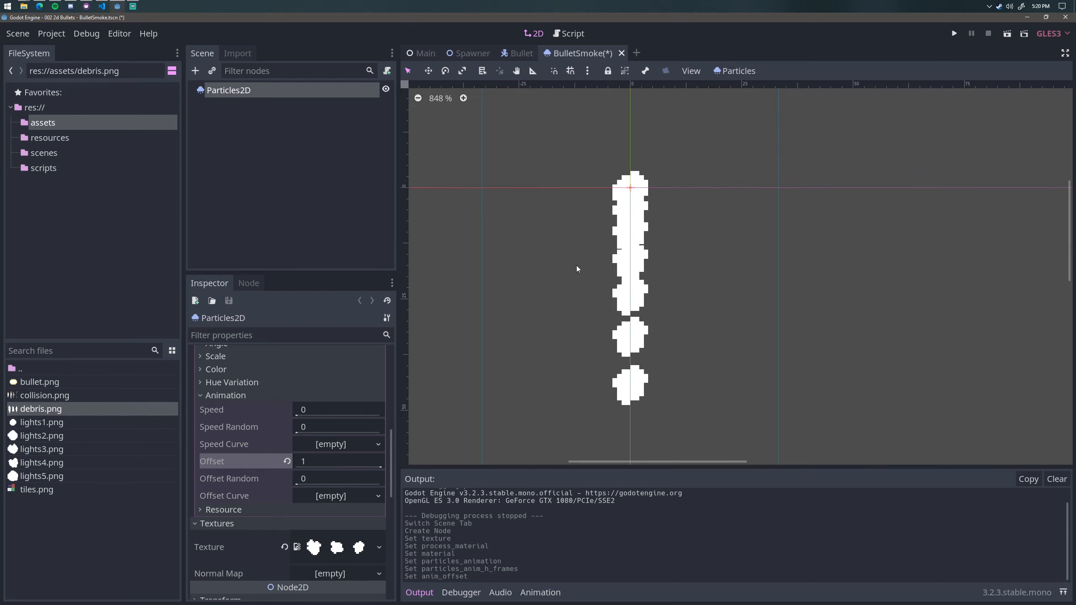
Set the animation's offset randomness to 1, save the scene and check the particles in the viewport
{"action": "left_click", "coordinate": [314, 473]}
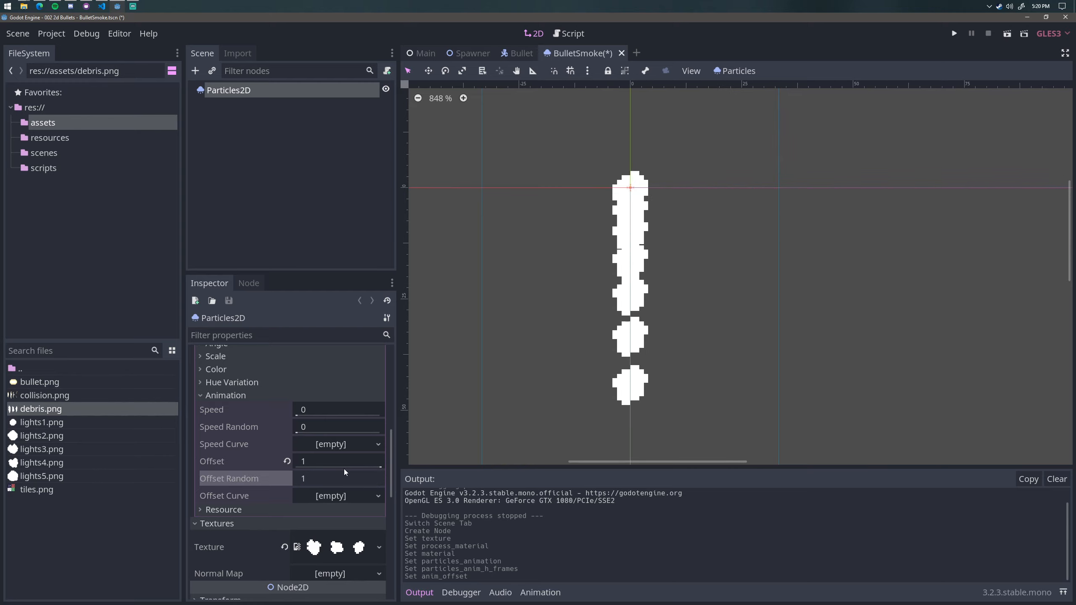
{"action": "type", "text": "1"}
{"action": "key", "text": "Return"}
{"action": "key", "text": "ctrl+s"}
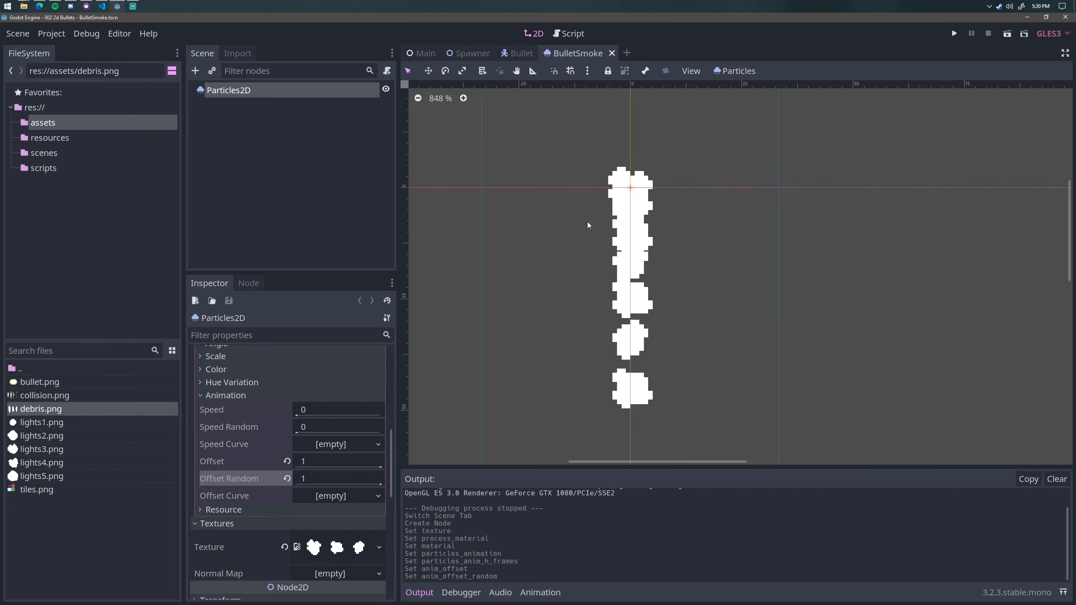
{"action": "scroll", "coordinate": [728, 228], "scroll_direction": "up", "scroll_amount": 1}
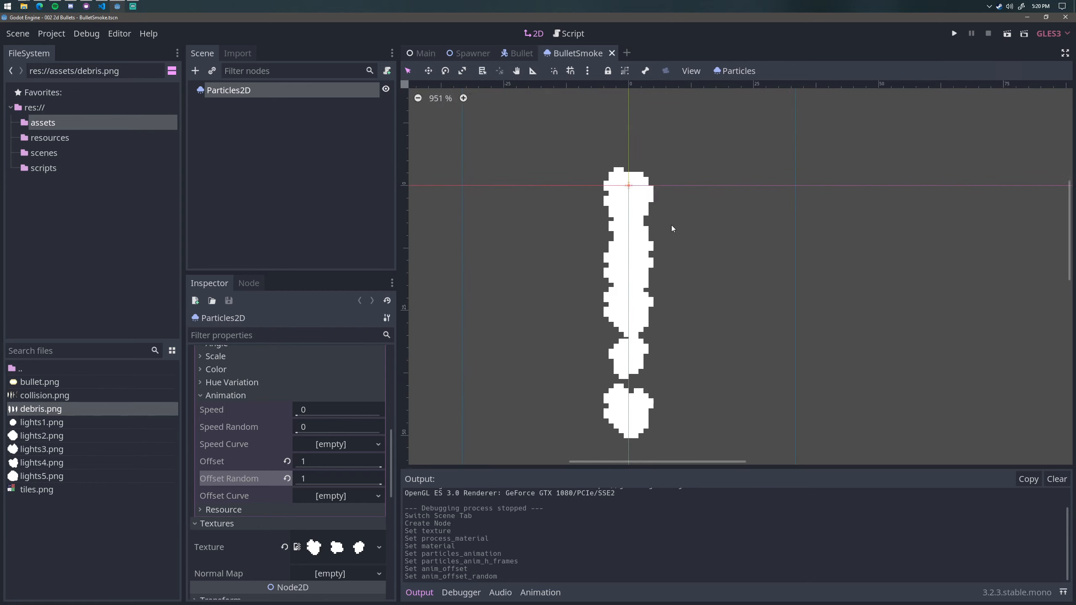
{"action": "scroll", "coordinate": [669, 295], "scroll_direction": "down", "scroll_amount": 1}
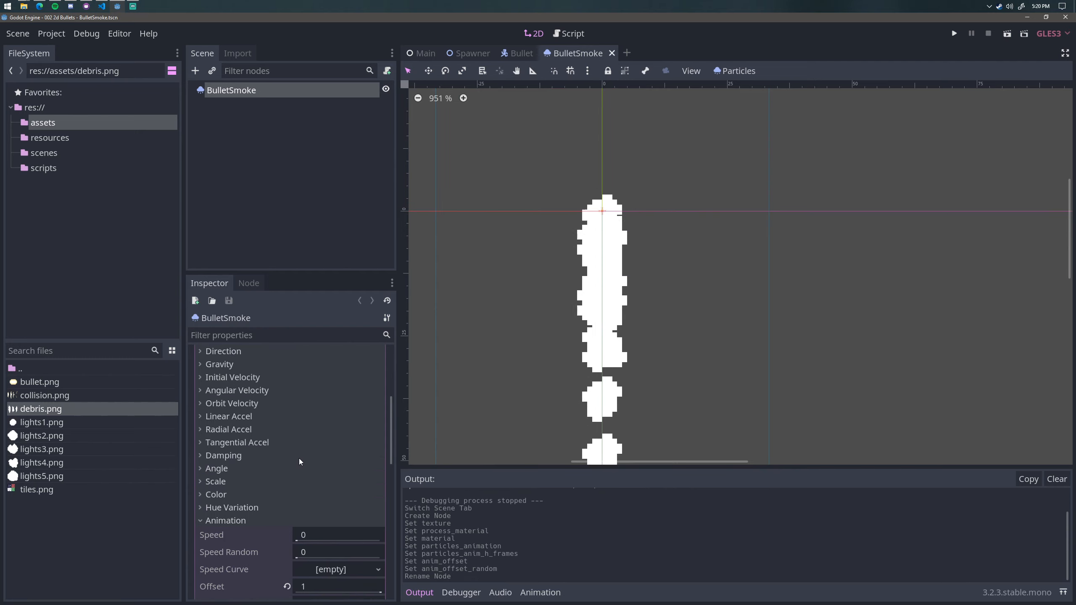
Set the direction spread of the particles' process material to 25
{"action": "left_click", "coordinate": [237, 518]}
{"action": "scroll", "coordinate": [252, 484], "scroll_direction": "up", "scroll_amount": 3}
{"action": "scroll", "coordinate": [621, 403], "scroll_direction": "up", "scroll_amount": 1}
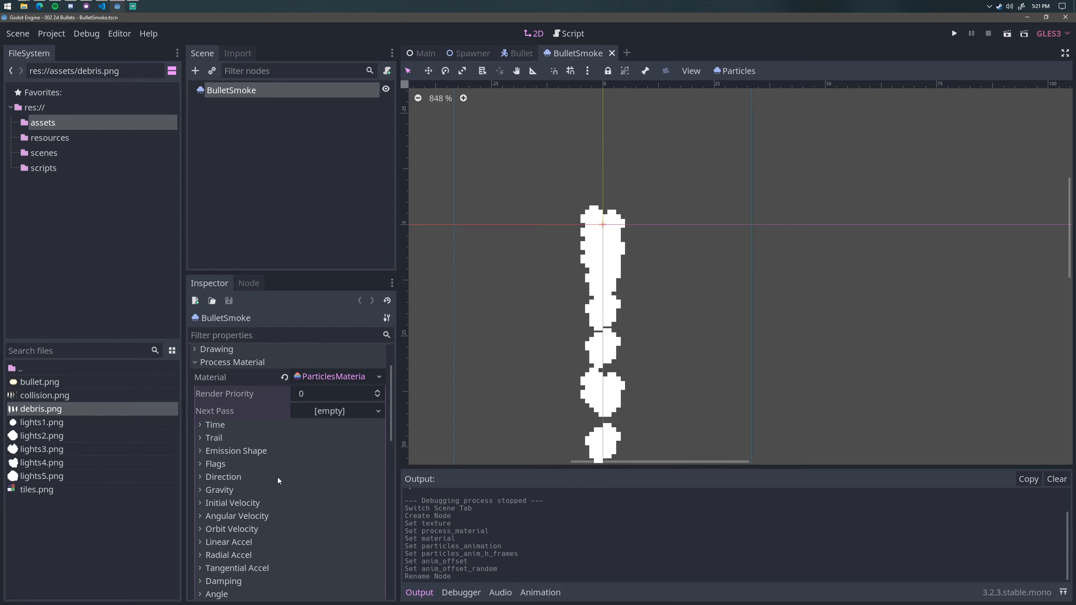
{"action": "left_click", "coordinate": [224, 476]}
{"action": "scroll", "coordinate": [296, 459], "scroll_direction": "down", "scroll_amount": 3}
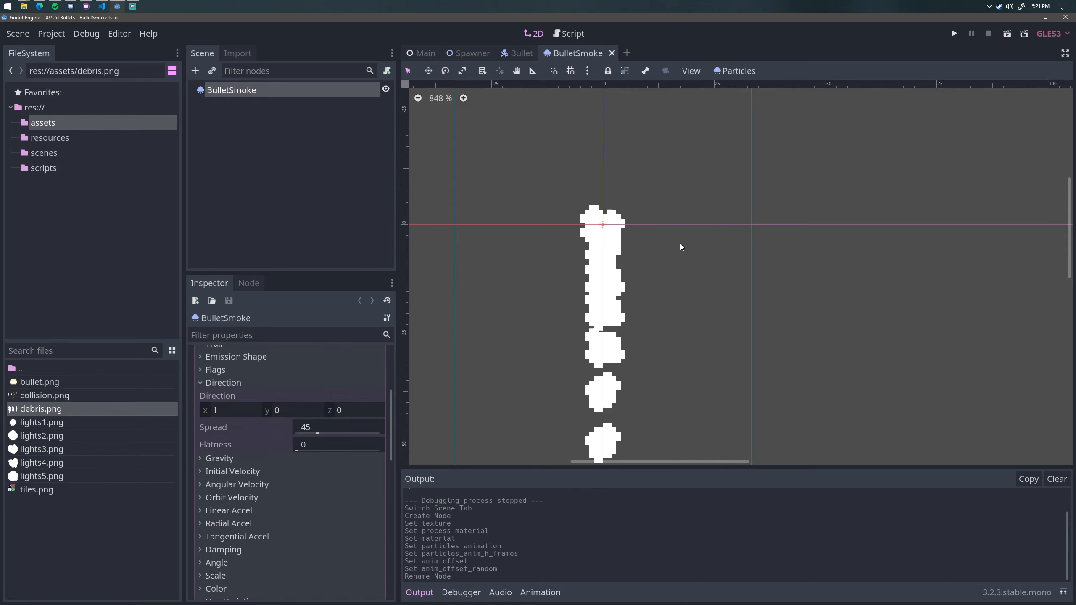
{"action": "middle_click_drag", "start_coordinate": [690, 293], "coordinate": [693, 307]}
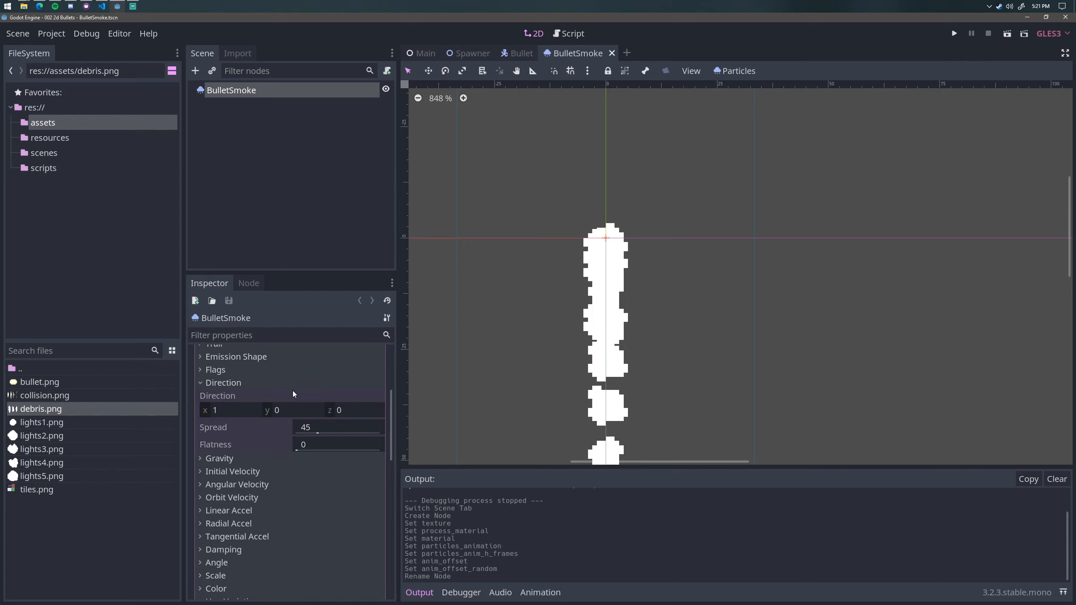
{"action": "left_click", "coordinate": [361, 422]}
{"action": "type", "text": "25"}
{"action": "key", "text": "Return"}
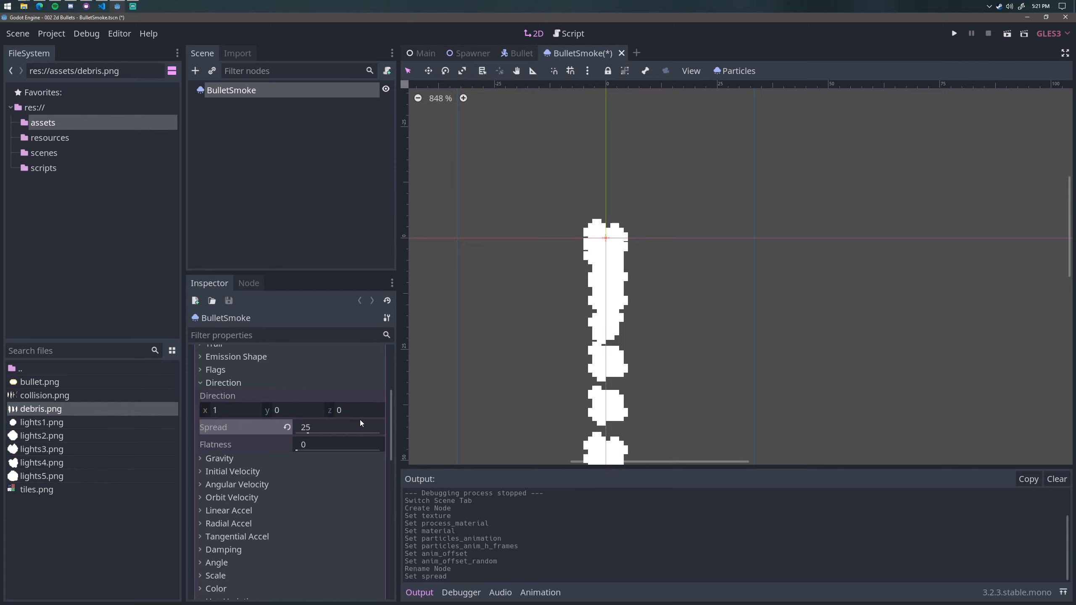
Set the particles' initial velocity to 100
{"action": "scroll", "coordinate": [299, 434], "scroll_direction": "down", "scroll_amount": 1}
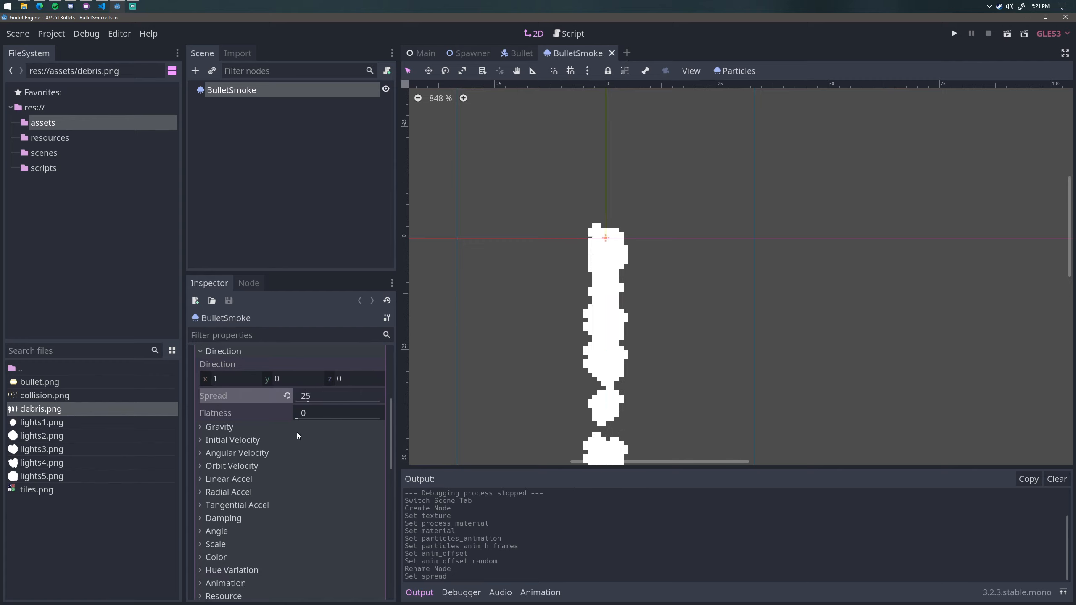
{"action": "scroll", "coordinate": [296, 433], "scroll_direction": "down", "scroll_amount": 1}
{"action": "left_click", "coordinate": [246, 408]}
{"action": "left_click", "coordinate": [345, 425]}
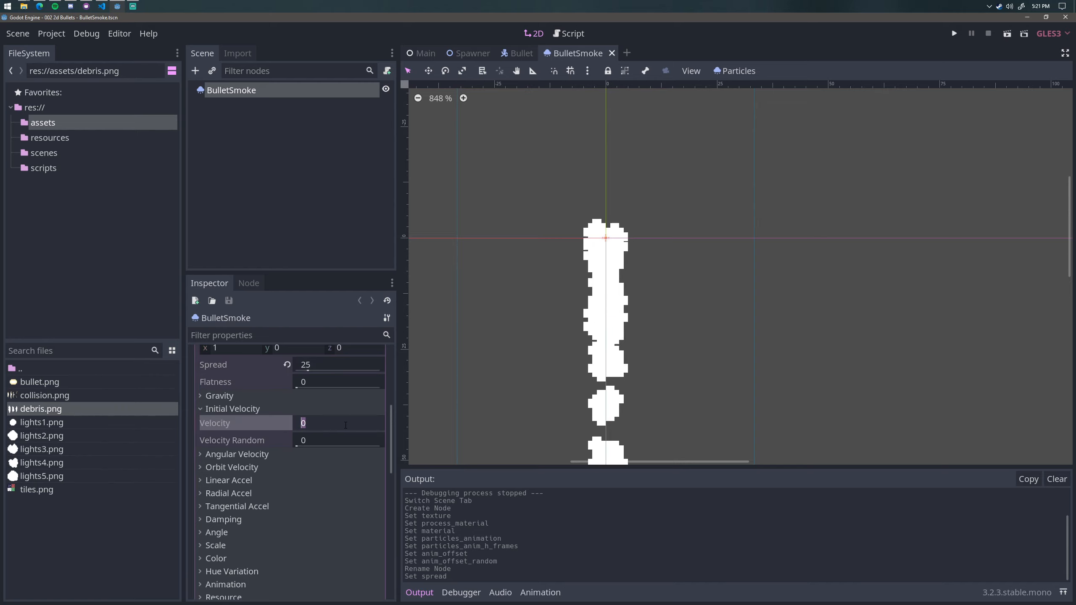
{"action": "type", "text": "100"}
{"action": "key", "text": "Return"}
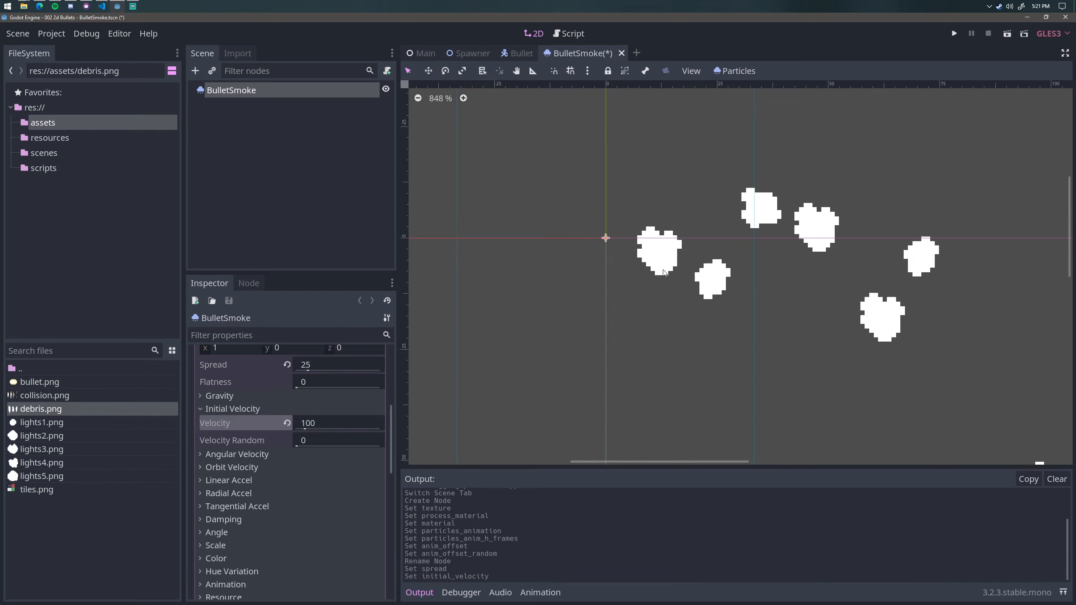
Set the randomness of the particles' initial velocity to 1
{"action": "left_click", "coordinate": [335, 440]}
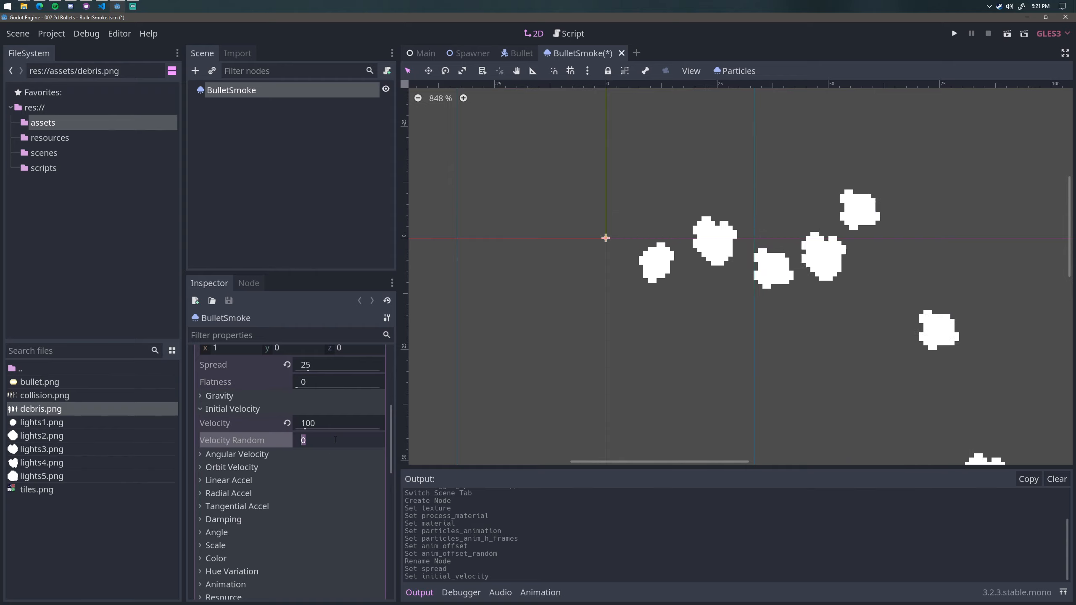
{"action": "type", "text": "1"}
{"action": "key", "text": "Return"}
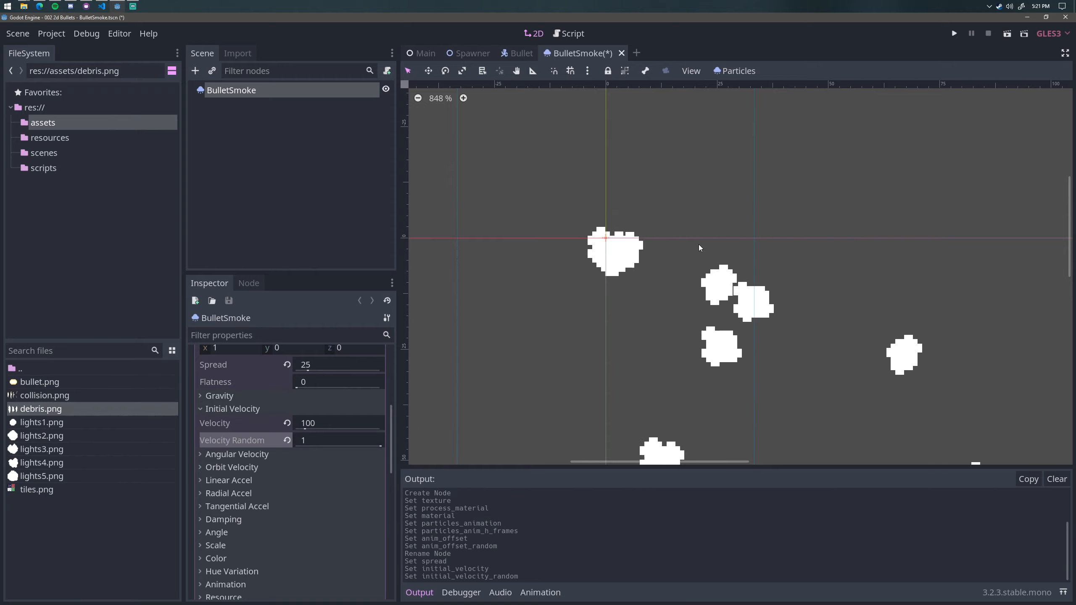
Set the particles' angular velocity to 300 with a velocity randomness of 1
{"action": "left_click", "coordinate": [312, 453]}
{"action": "scroll", "coordinate": [314, 441], "scroll_direction": "down", "scroll_amount": 1}
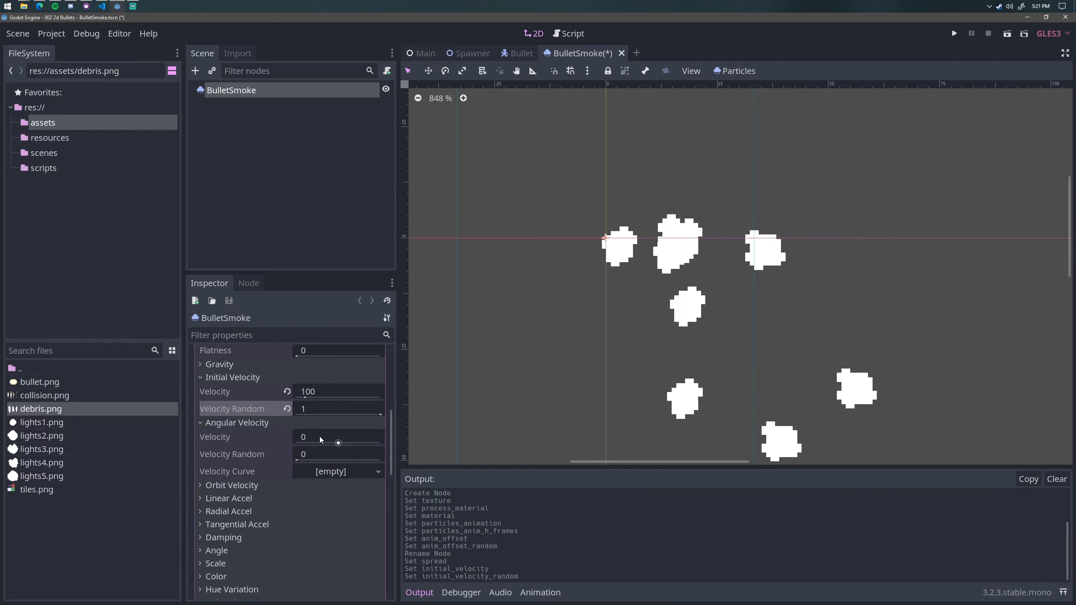
{"action": "left_click", "coordinate": [326, 437]}
{"action": "type", "text": "100"}
{"action": "key", "text": "Return"}
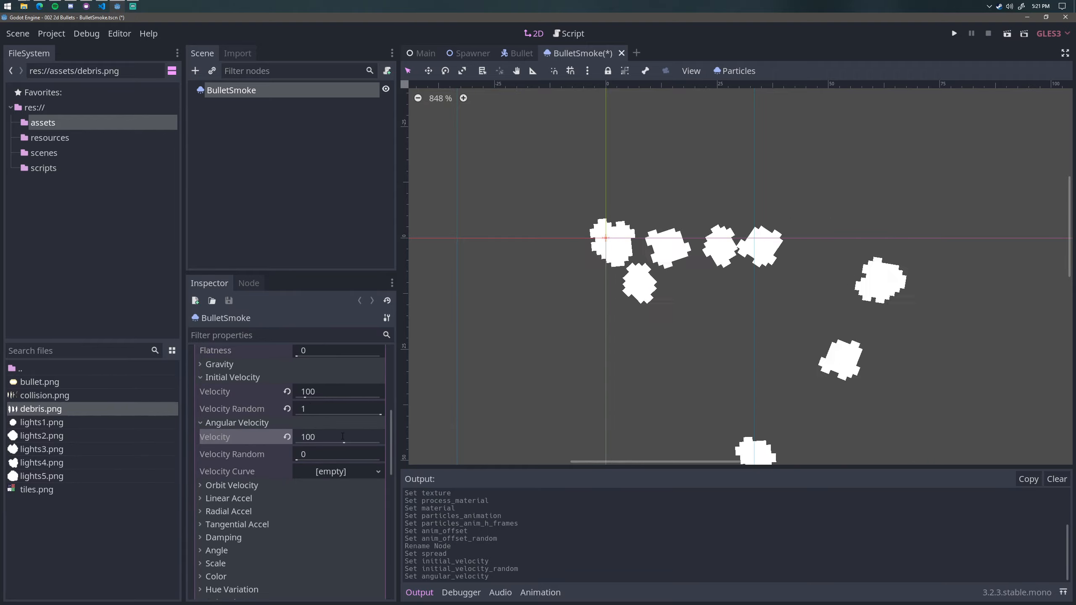
{"action": "left_click", "coordinate": [319, 438]}
{"action": "type", "text": "300"}
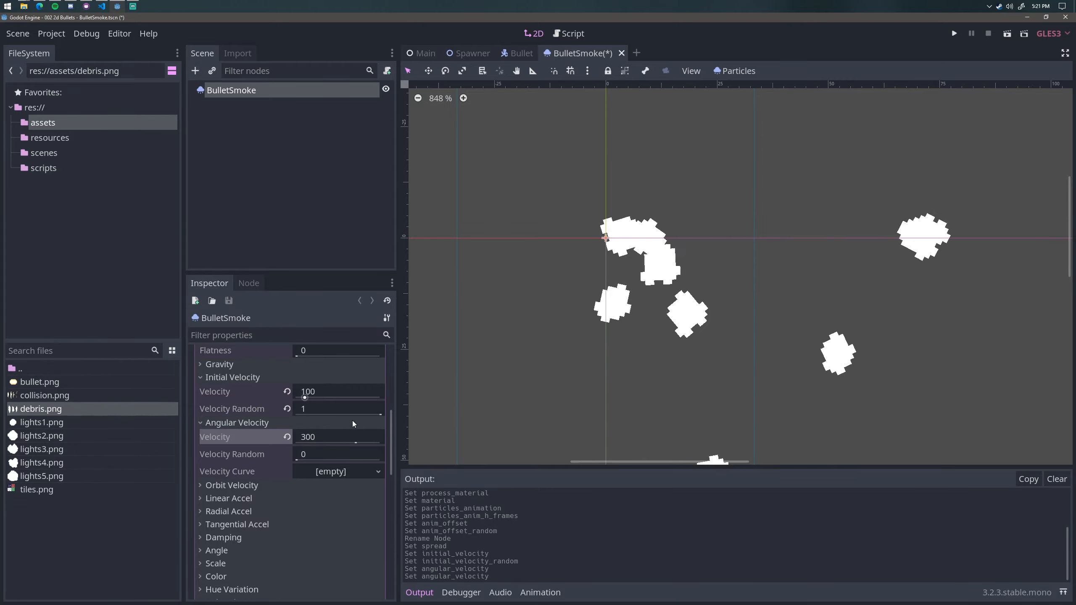
{"action": "left_click", "coordinate": [319, 454]}
{"action": "type", "text": "1"}
{"action": "key", "text": "Return"}
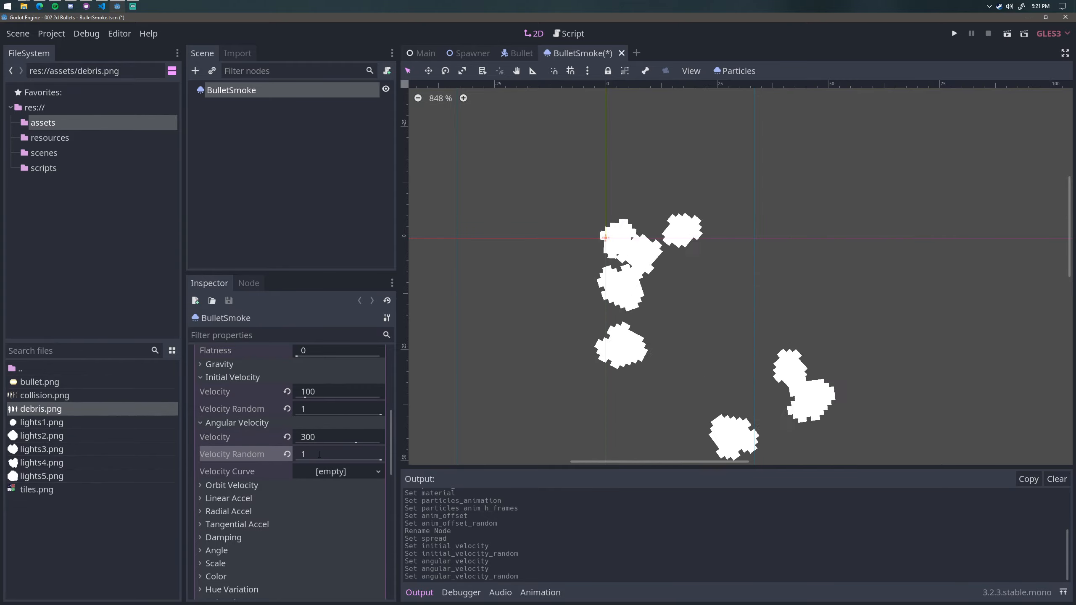
Set the Y gravity of the particles' process material to 0 and save the scene
{"action": "scroll", "coordinate": [321, 481], "scroll_direction": "down", "scroll_amount": 1}
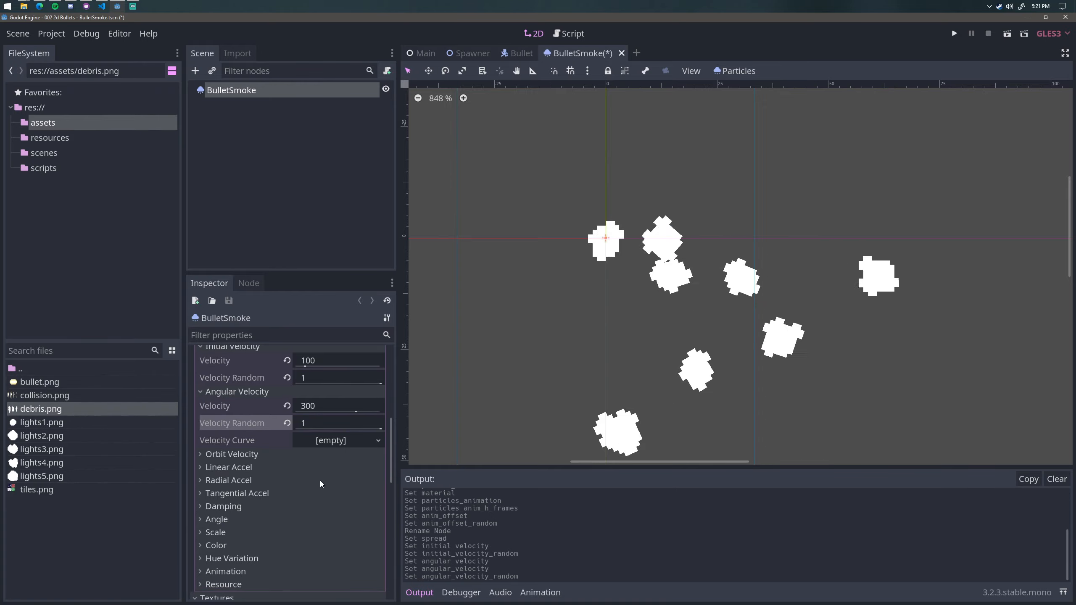
{"action": "scroll", "coordinate": [320, 481], "scroll_direction": "up", "scroll_amount": 2}
{"action": "left_click", "coordinate": [243, 399]}
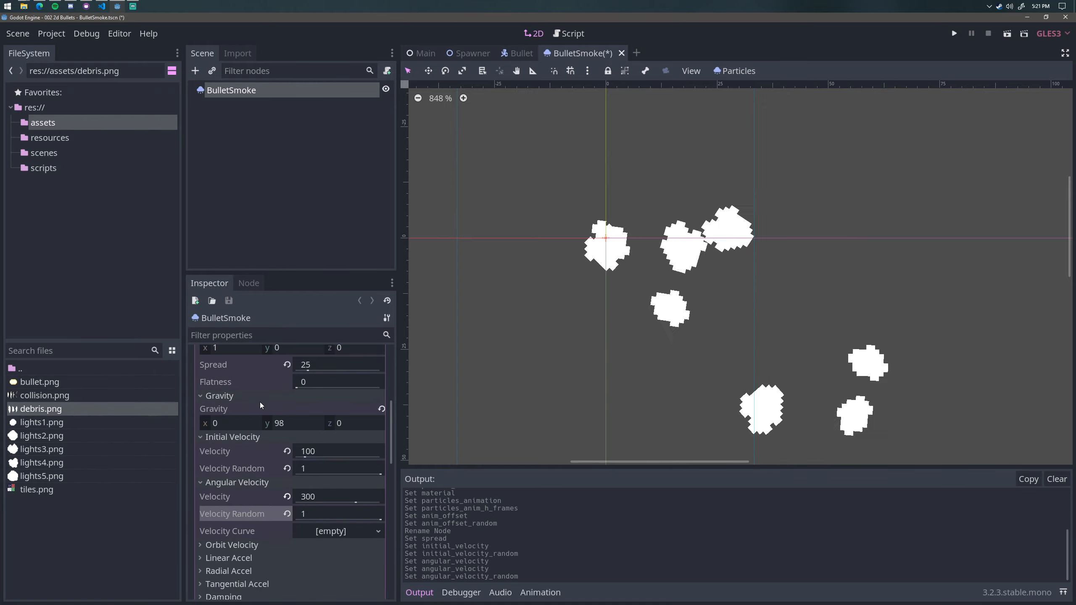
{"action": "left_click", "coordinate": [300, 423]}
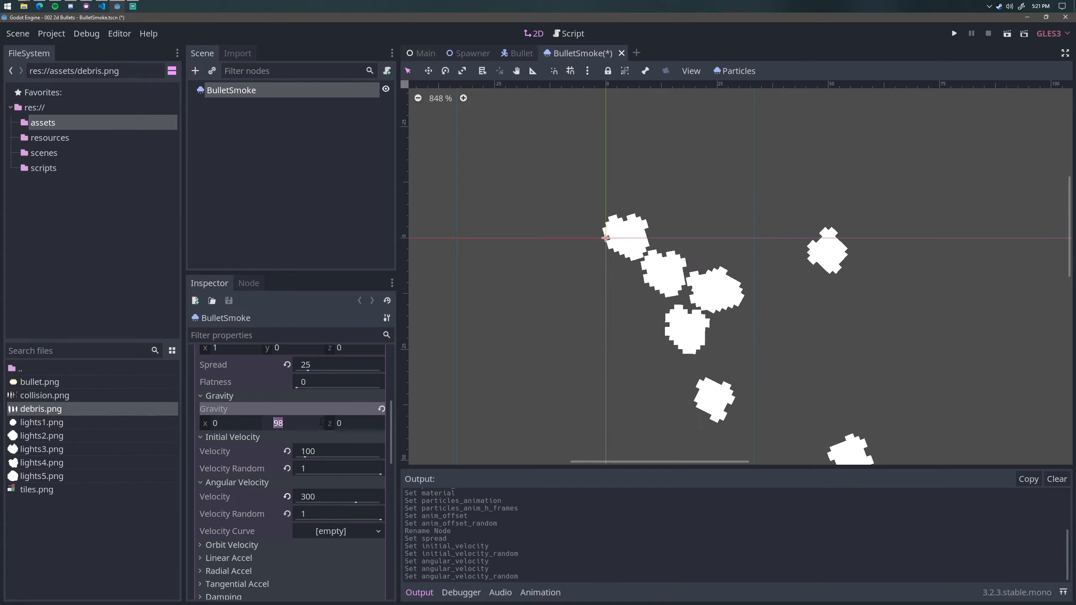
{"action": "type", "text": "0"}
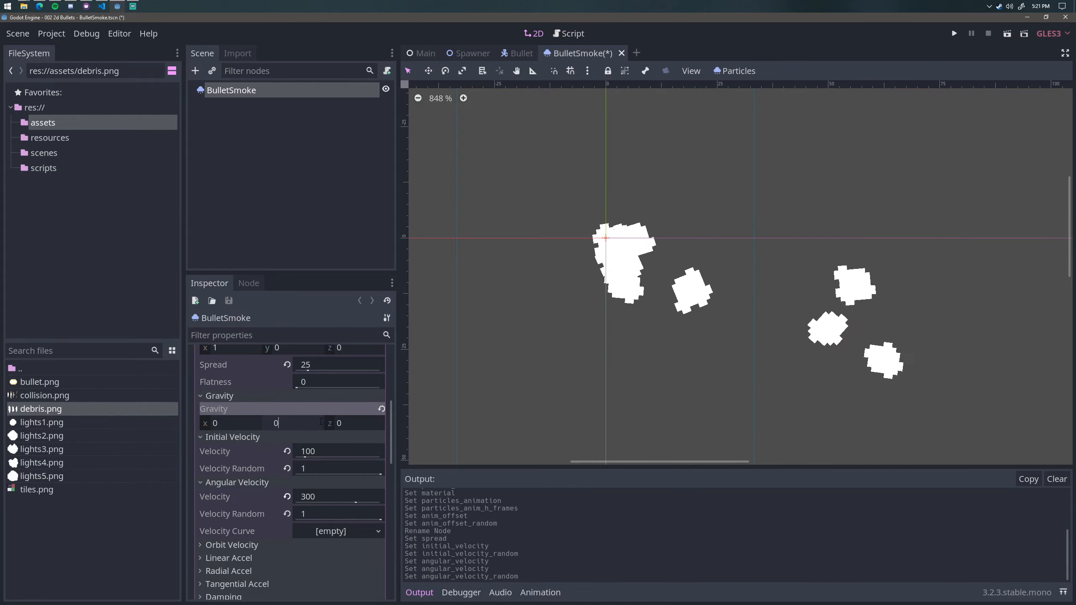
{"action": "key", "text": "Return"}
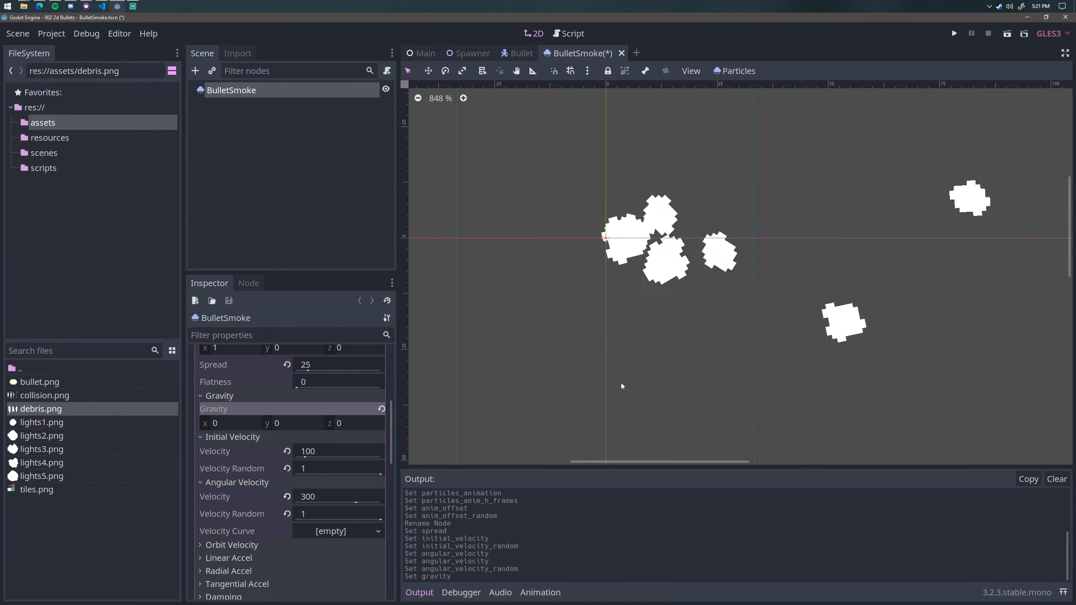
{"action": "key", "text": "ctrl+s"}
Assign a new CurveTexture as the particles' scale curve and open its curve for editing
{"action": "scroll", "coordinate": [313, 462], "scroll_direction": "down", "scroll_amount": 4}
{"action": "left_click", "coordinate": [238, 466]}
{"action": "scroll", "coordinate": [265, 468], "scroll_direction": "down", "scroll_amount": 1}
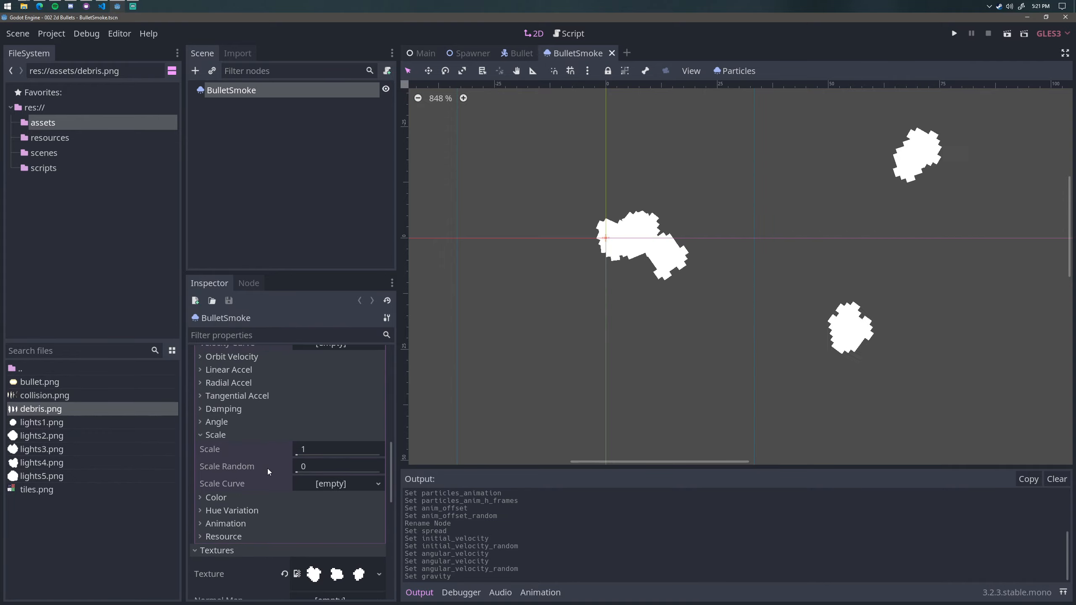
{"action": "left_click", "coordinate": [316, 485]}
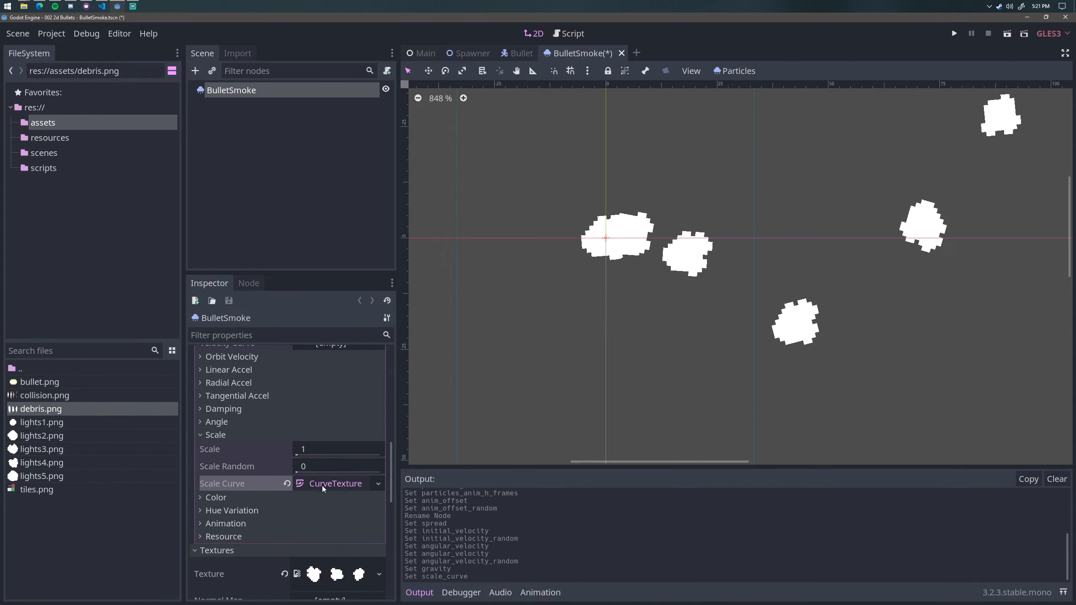
{"action": "left_click", "coordinate": [323, 486]}
{"action": "left_click", "coordinate": [333, 463]}
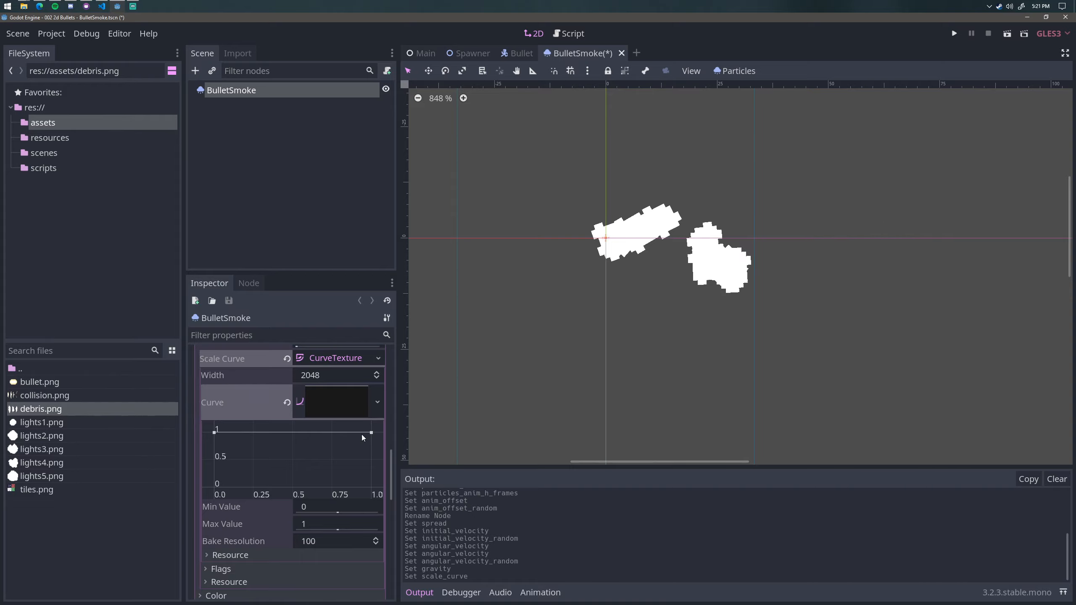
Shape the scale curve to rise from 0 to 1 at about 0.15 and fall to 0 at the end, and save
{"action": "left_click_drag", "start_coordinate": [215, 432], "coordinate": [204, 500]}
{"action": "right_click", "coordinate": [292, 464]}
{"action": "left_click", "coordinate": [303, 472]}
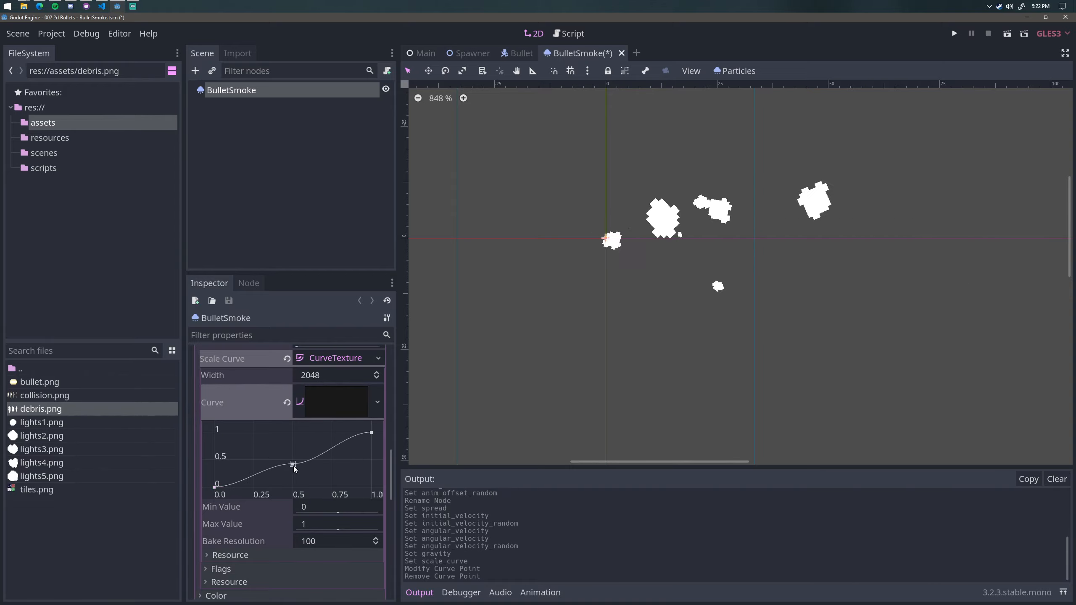
{"action": "left_click_drag", "start_coordinate": [293, 466], "coordinate": [239, 414]}
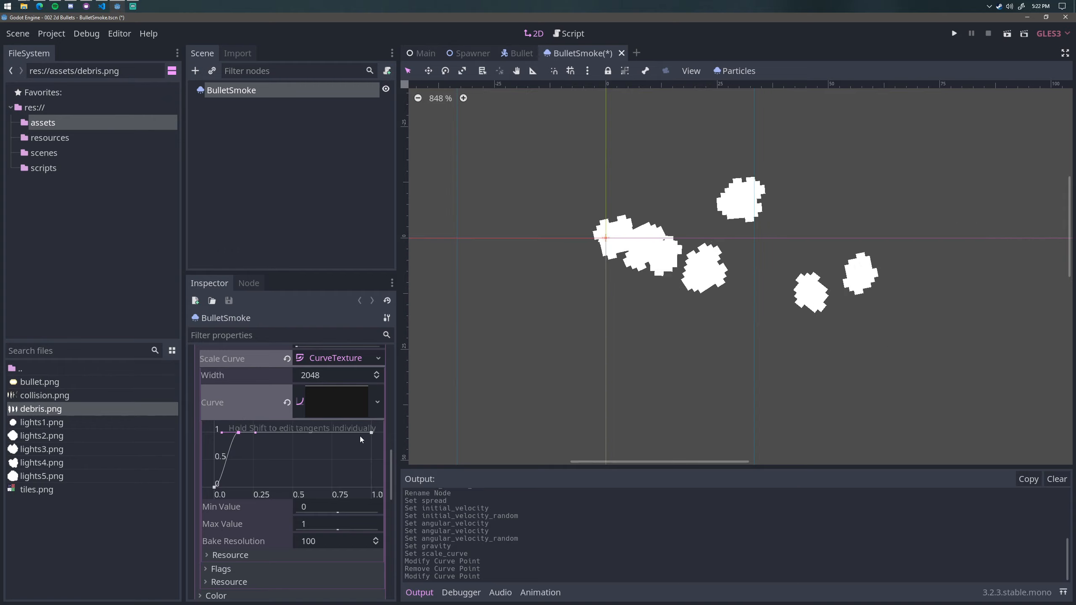
{"action": "left_click_drag", "start_coordinate": [372, 433], "coordinate": [409, 475]}
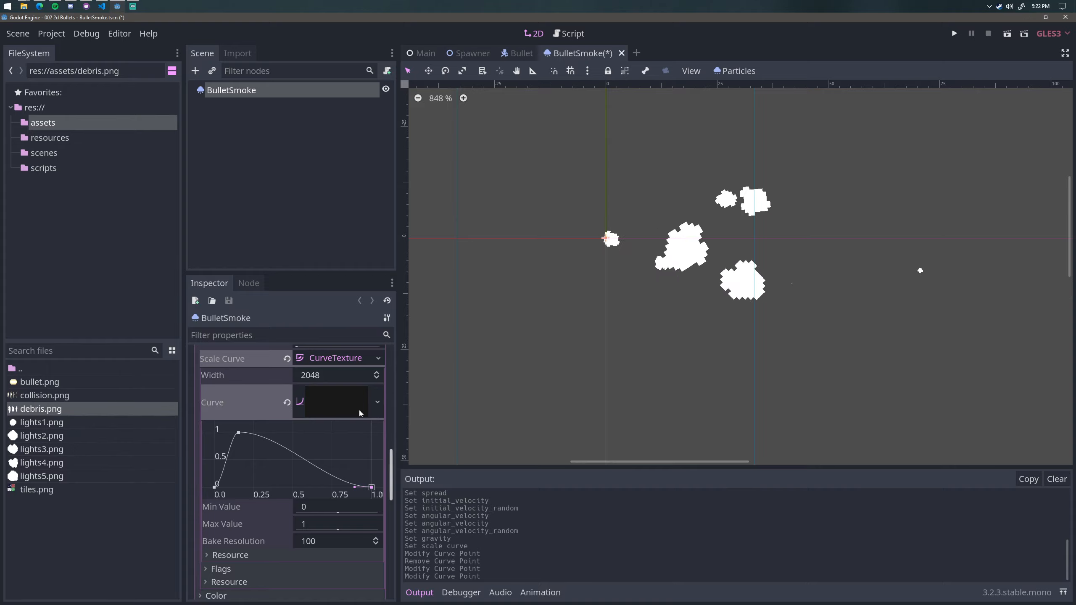
{"action": "key", "text": "ctrl+s"}
Set the particles' lifetime to 0.5 and their explosiveness to 0.9, saving the scene
{"action": "scroll", "coordinate": [335, 505], "scroll_direction": "up", "scroll_amount": 10}
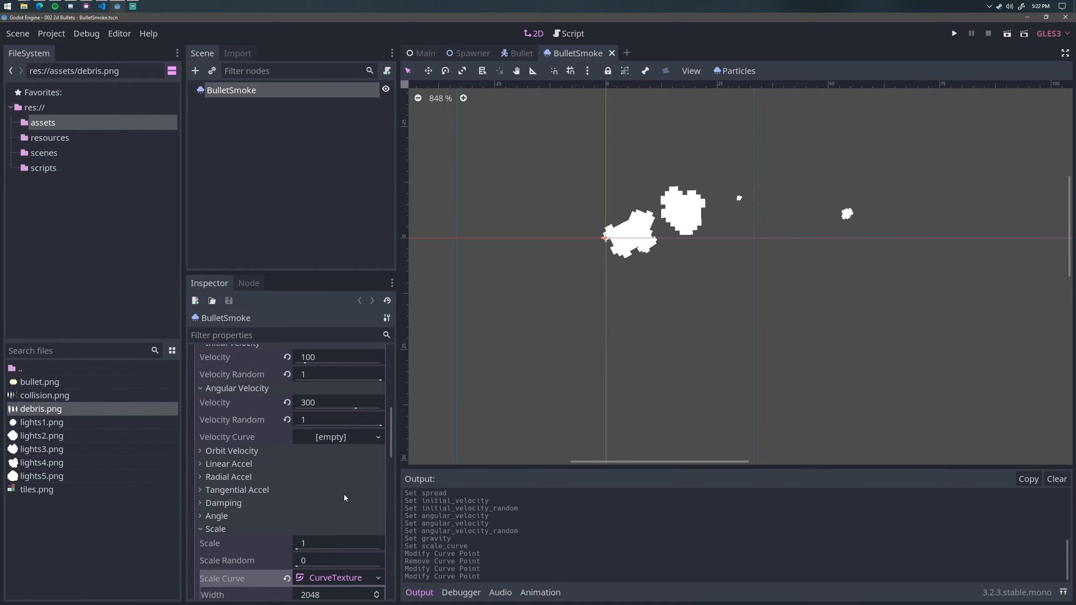
{"action": "scroll", "coordinate": [331, 504], "scroll_direction": "down", "scroll_amount": 8}
{"action": "scroll", "coordinate": [335, 487], "scroll_direction": "up", "scroll_amount": 10}
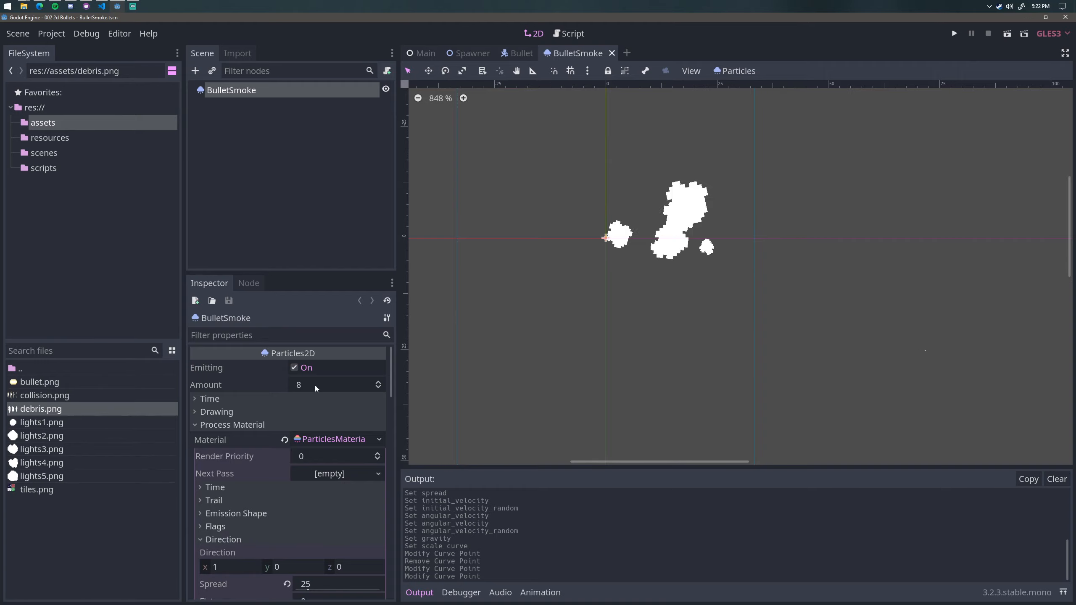
{"action": "left_click", "coordinate": [236, 403]}
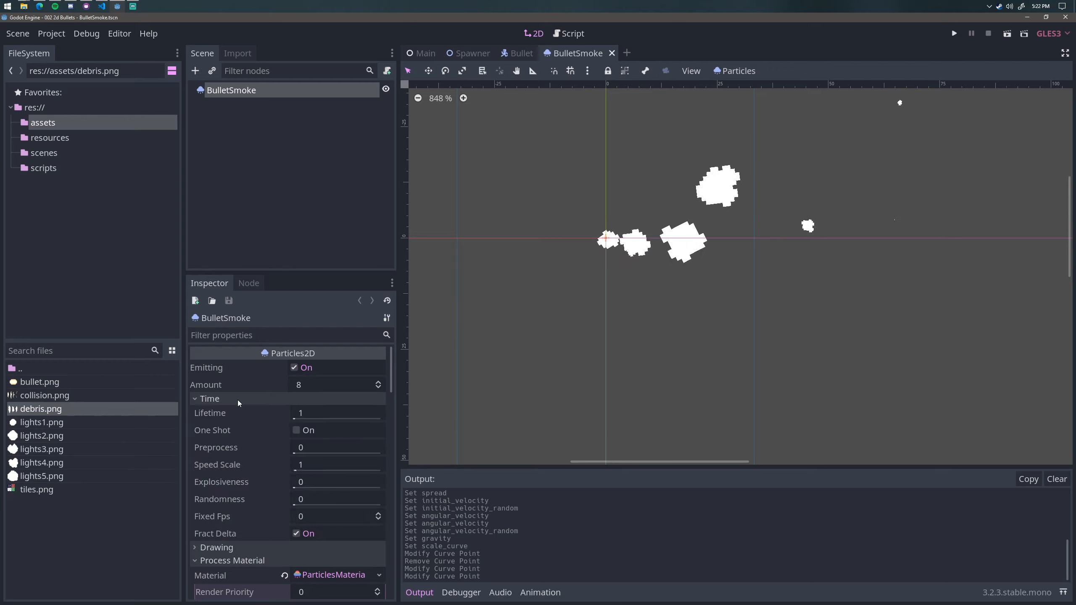
{"action": "left_click", "coordinate": [325, 412]}
{"action": "type", "text": ".5"}
{"action": "key", "text": "Return"}
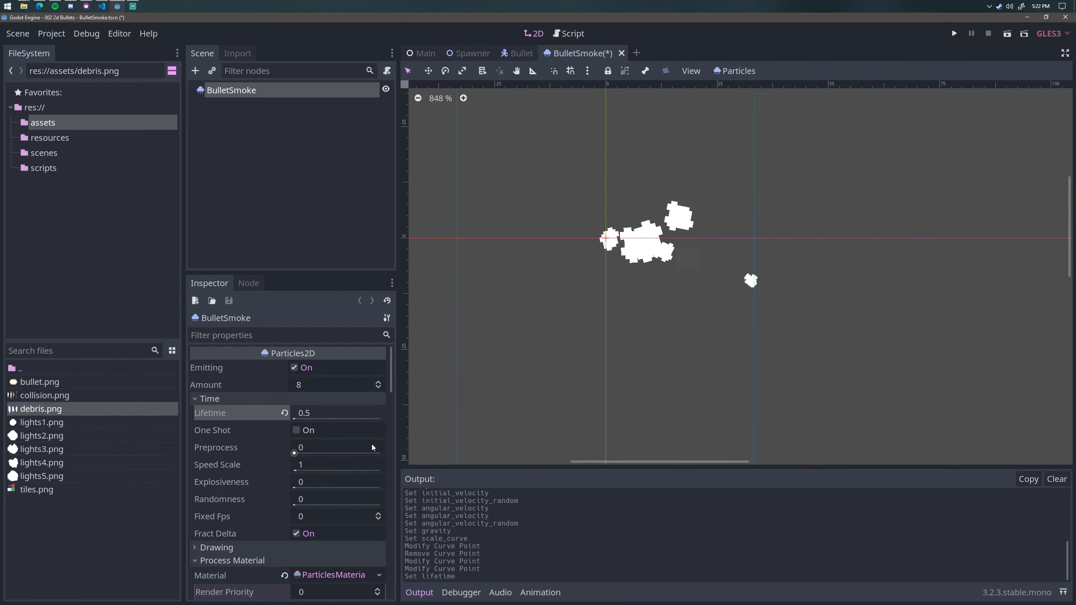
{"action": "key", "text": "ctrl+s"}
{"action": "left_click", "coordinate": [314, 482]}
{"action": "type", "text": ".9"}
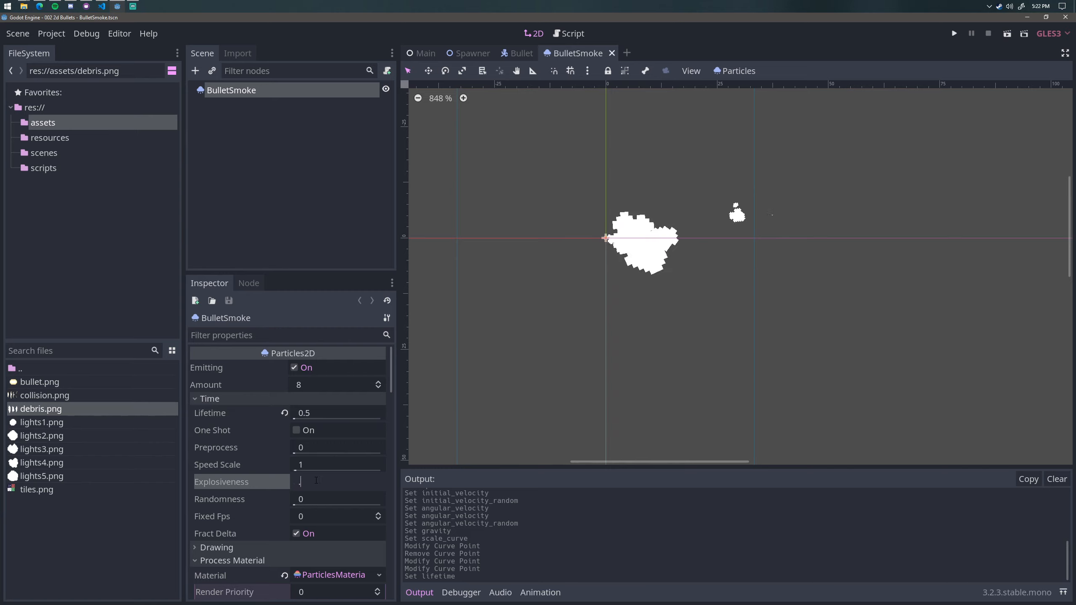
{"action": "key", "text": "Return"}
{"action": "key", "text": "ctrl+s"}
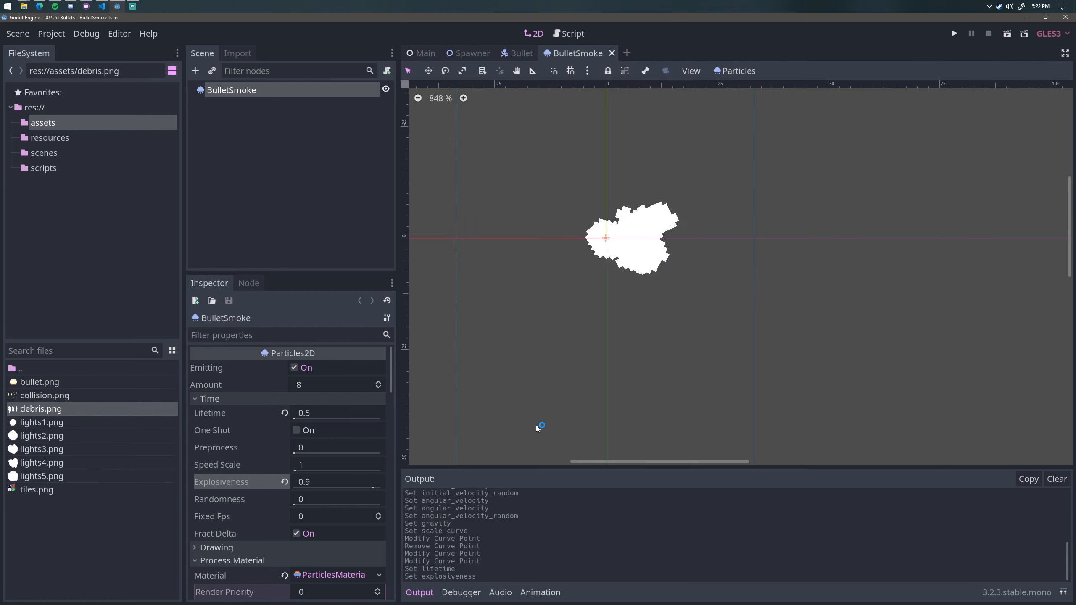
Reset the explosiveness to its default to compare the emission, set it back to 0.9 and save the scene
{"action": "left_click", "coordinate": [284, 482]}
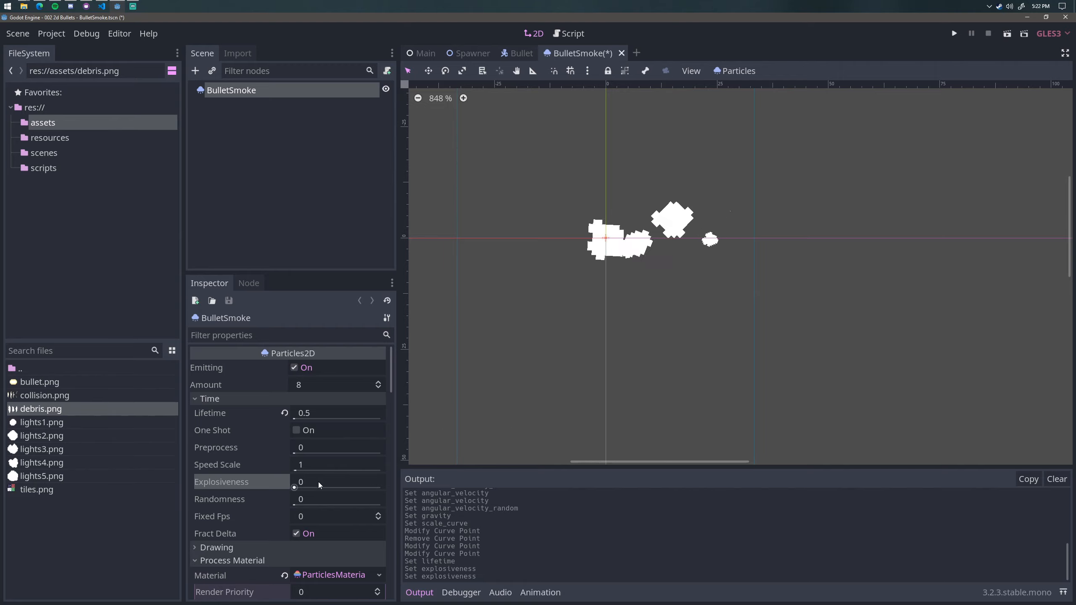
{"action": "left_click", "coordinate": [362, 470]}
{"action": "type", "text": "."}
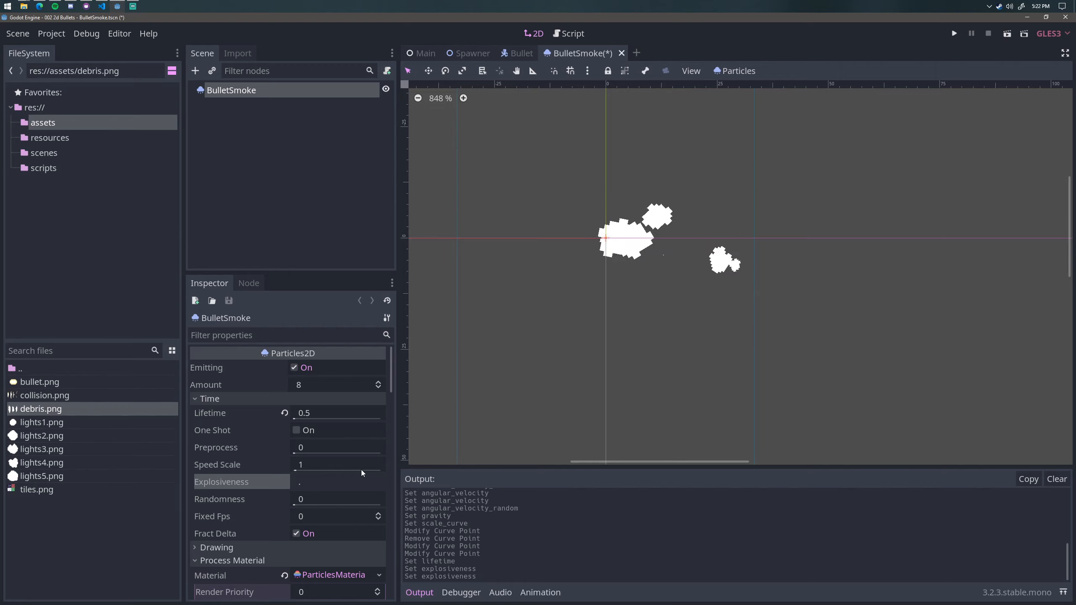
{"action": "type", "text": "9"}
{"action": "key", "text": "Return"}
{"action": "key", "text": "ctrl+s"}
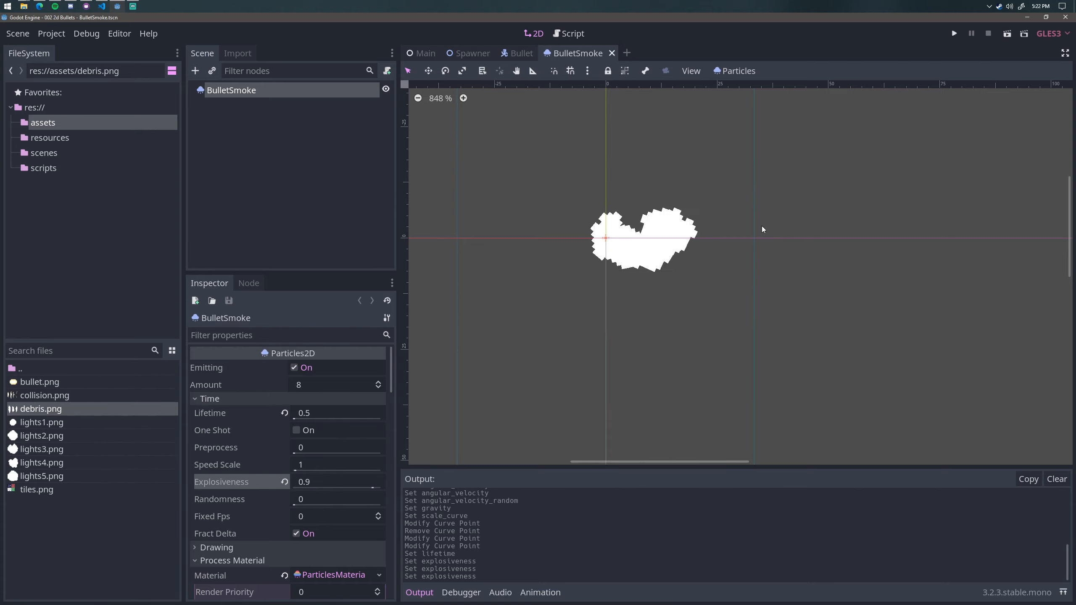
Shorten the particles' lifetime to 0.4
{"action": "middle_click_drag", "start_coordinate": [736, 306], "coordinate": [676, 293]}
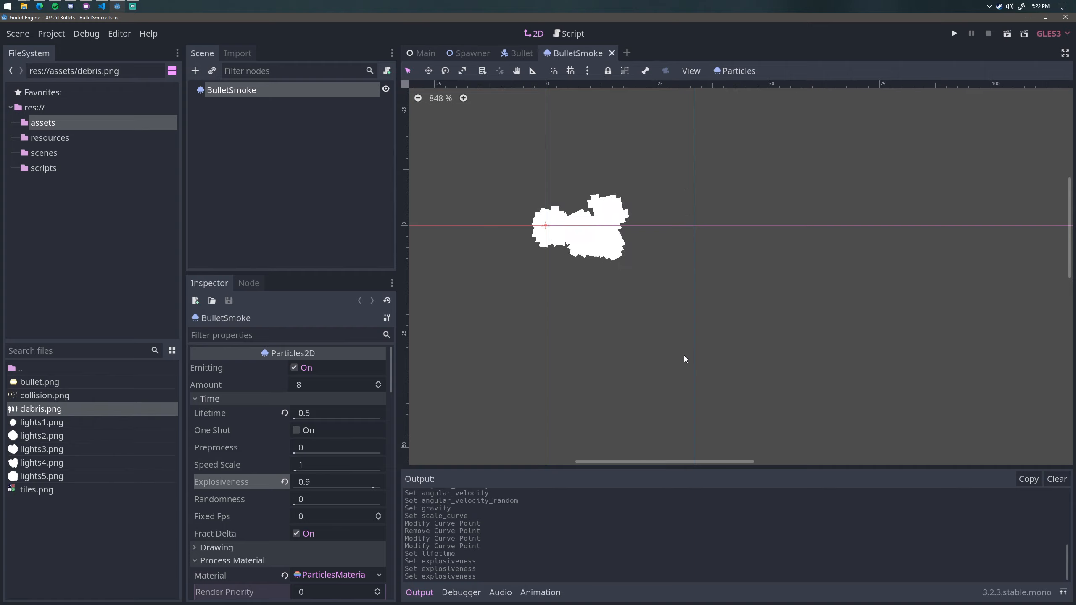
{"action": "left_click", "coordinate": [350, 412]}
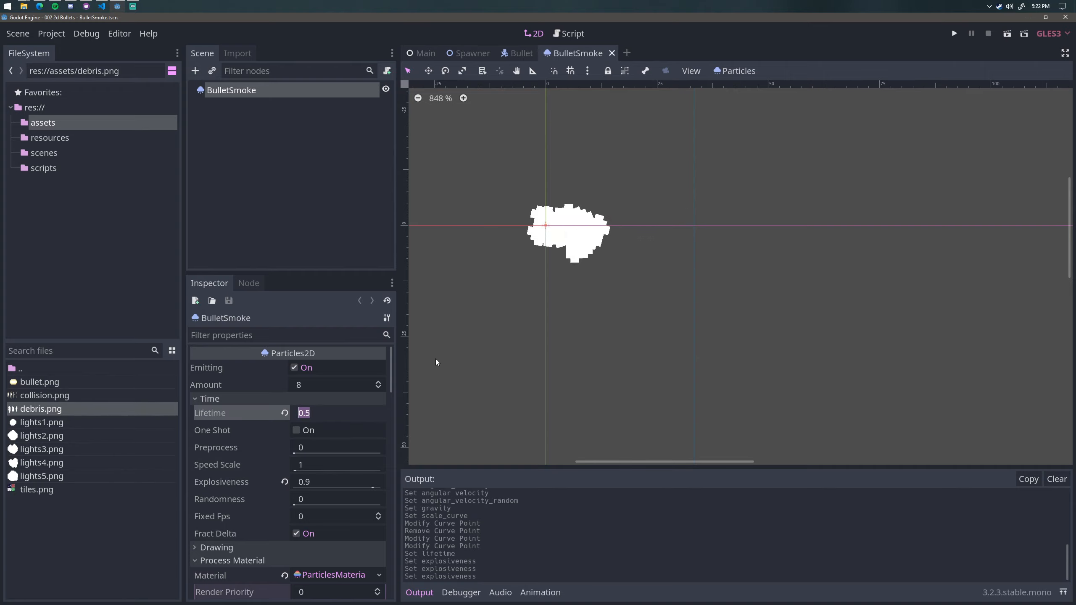
{"action": "type", "text": ".4"}
{"action": "key", "text": "Return"}
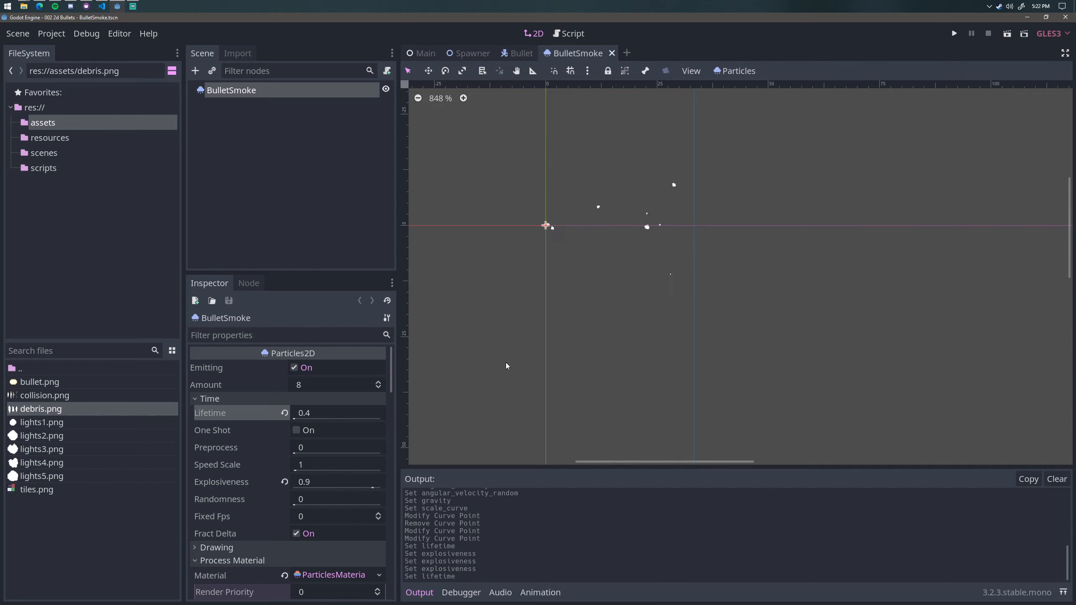
Set the particles' colour to a translucent grey with RGB 109, 109, 109 and alpha 108, save the scene and check the particles
{"action": "scroll", "coordinate": [293, 449], "scroll_direction": "down", "scroll_amount": 6}
{"action": "scroll", "coordinate": [293, 446], "scroll_direction": "down", "scroll_amount": 15}
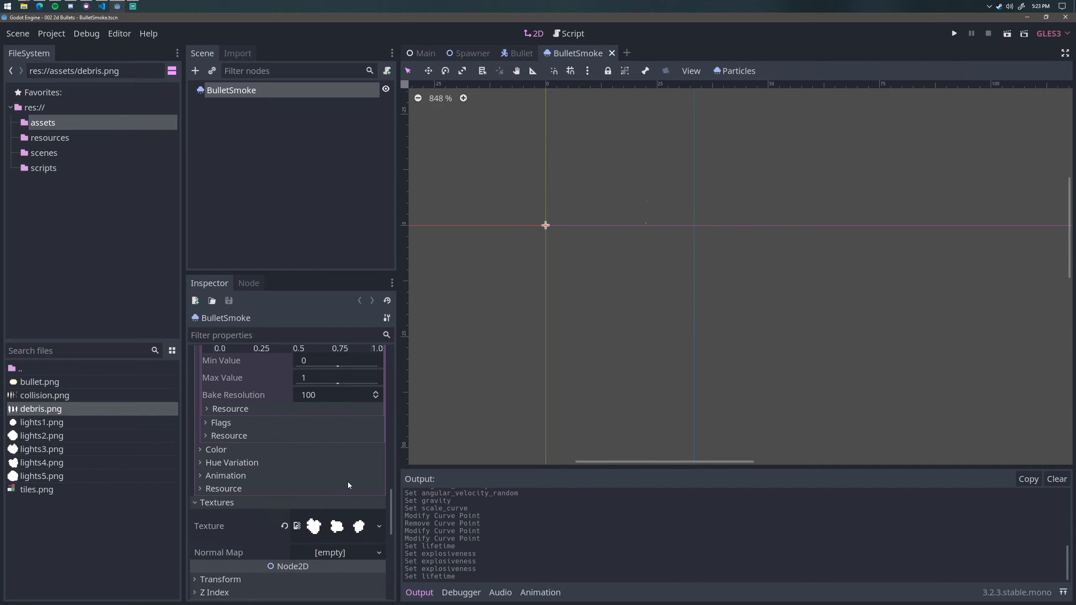
{"action": "left_click", "coordinate": [259, 480]}
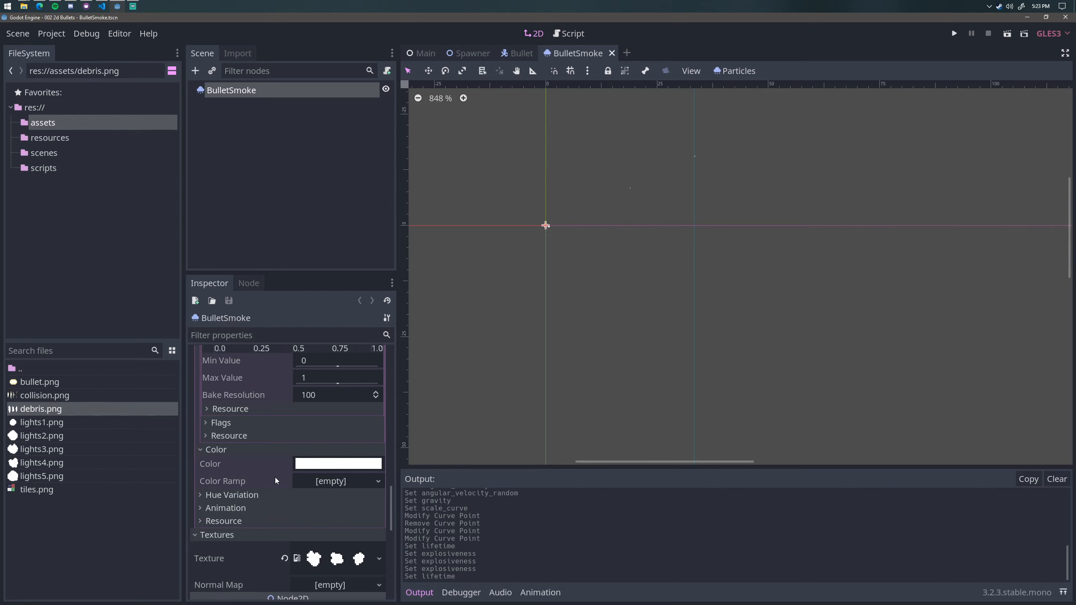
{"action": "left_click", "coordinate": [343, 464]}
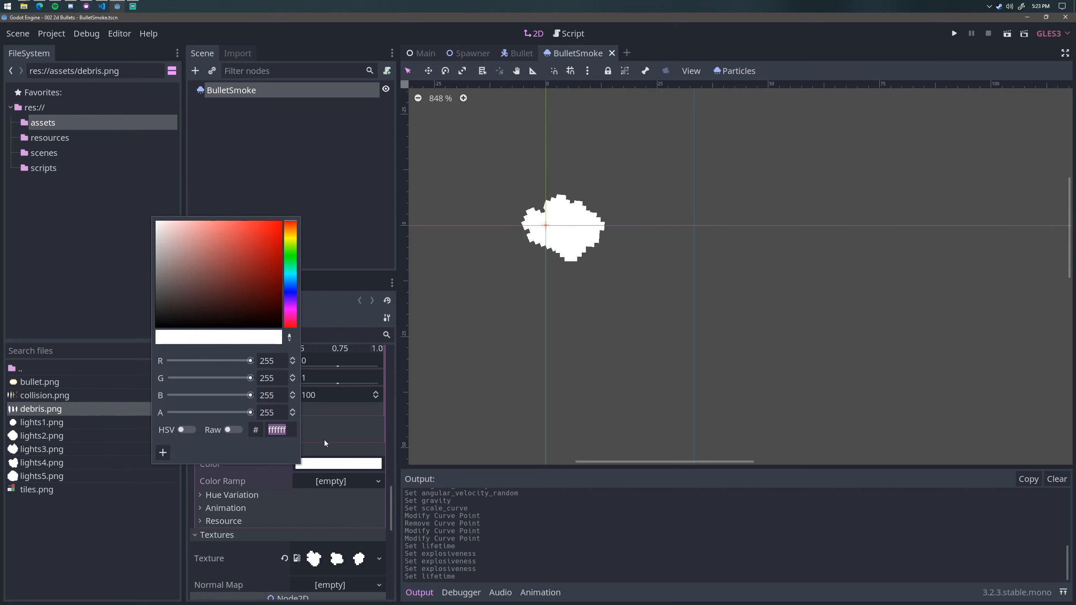
{"action": "left_click", "coordinate": [250, 413]}
{"action": "left_click_drag", "start_coordinate": [250, 413], "coordinate": [206, 413]}
{"action": "left_click_drag", "start_coordinate": [189, 247], "coordinate": [133, 282]}
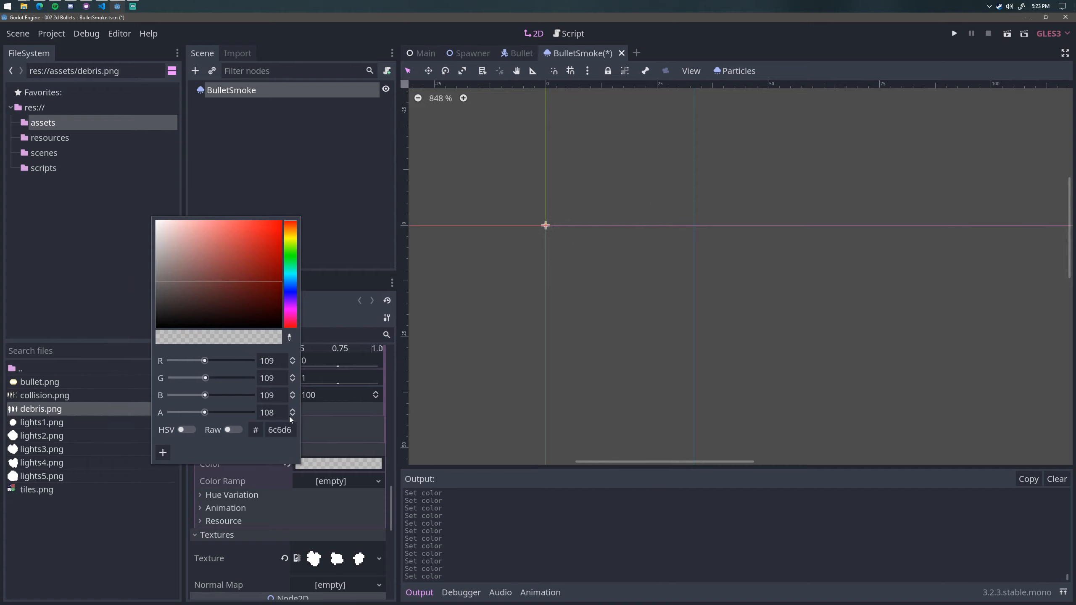
{"action": "left_click", "coordinate": [469, 516]}
{"action": "key", "text": "ctrl+s"}
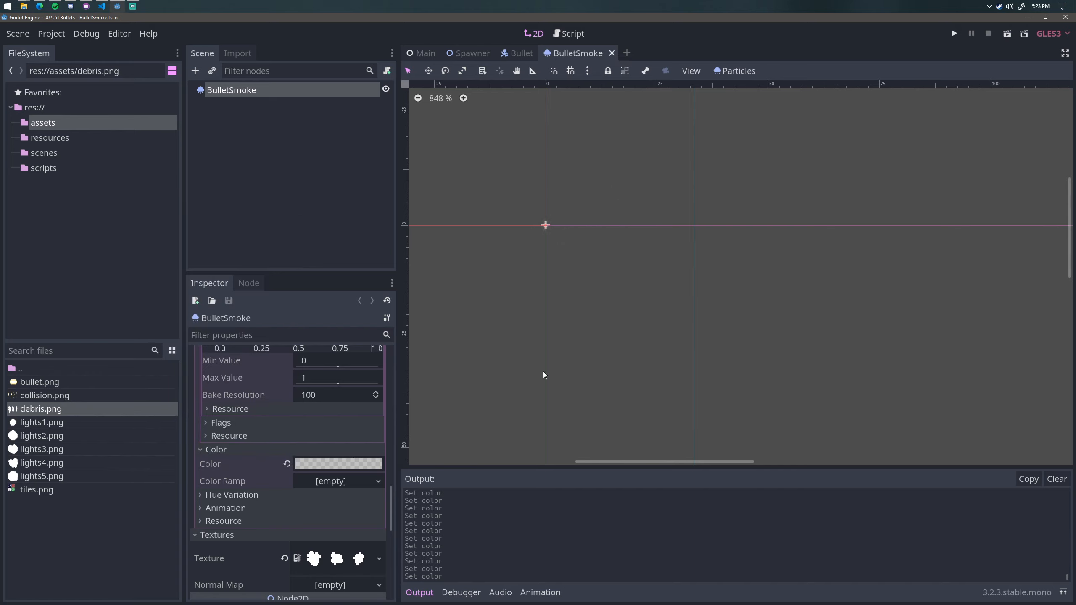
{"action": "scroll", "coordinate": [601, 245], "scroll_direction": "up", "scroll_amount": 5}
{"action": "middle_click_drag", "start_coordinate": [601, 245], "coordinate": [644, 264]}
{"action": "scroll", "coordinate": [644, 263], "scroll_direction": "down", "scroll_amount": 1}
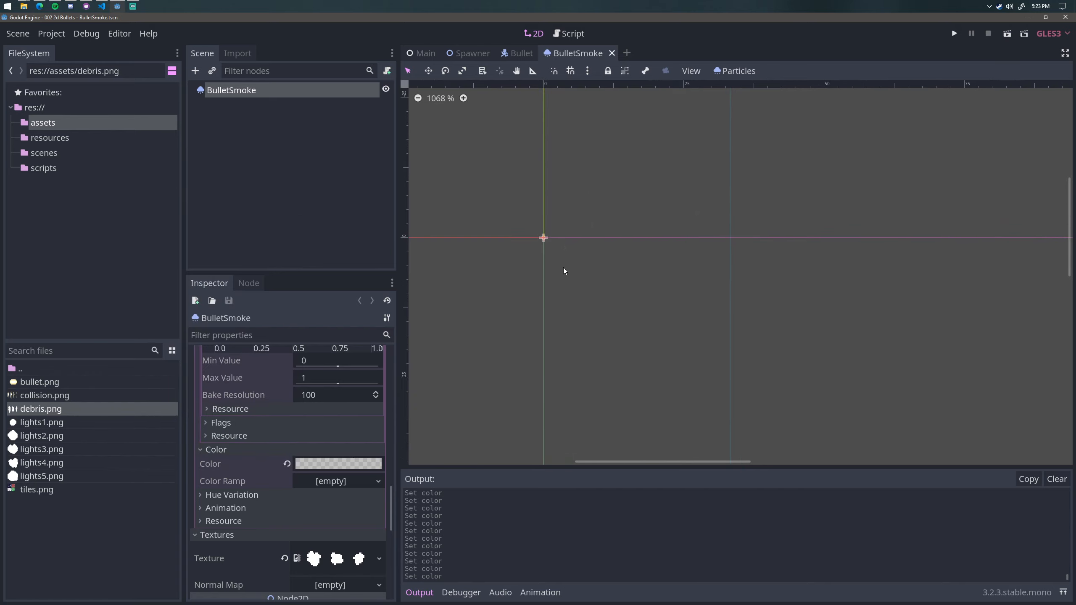
Set the particles' angle to 180 with an angle randomness of 1 and save the scene
{"action": "scroll", "coordinate": [353, 480], "scroll_direction": "up", "scroll_amount": 8}
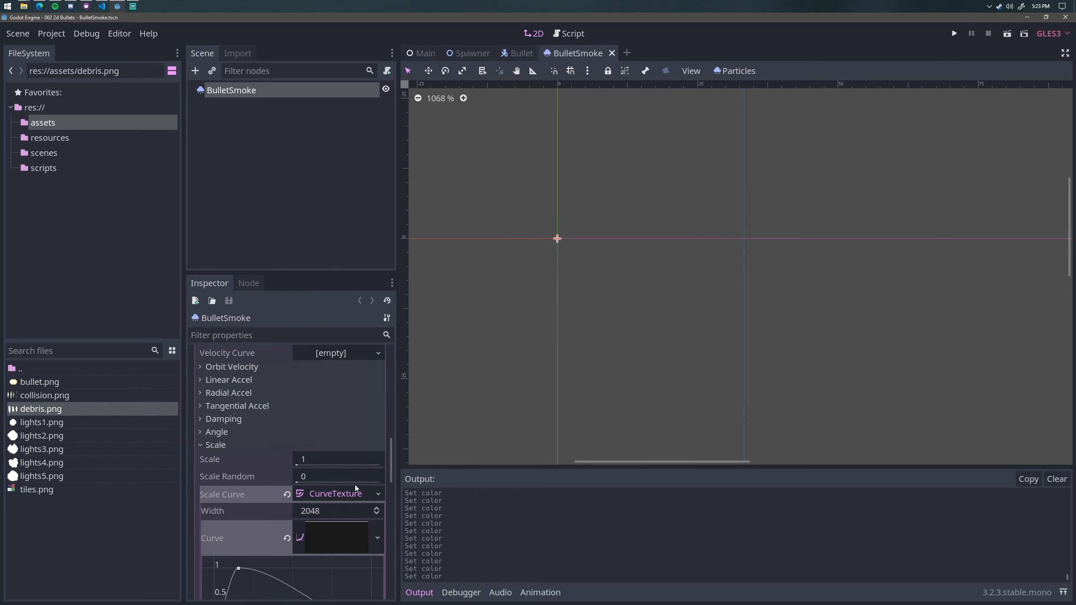
{"action": "left_click", "coordinate": [265, 492]}
{"action": "scroll", "coordinate": [288, 483], "scroll_direction": "down", "scroll_amount": 1}
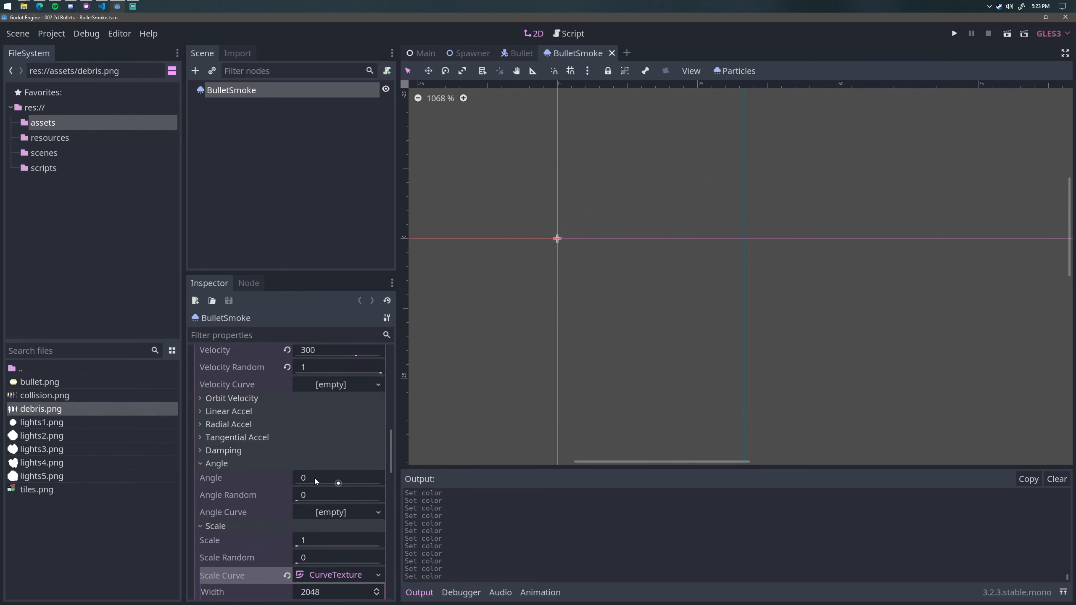
{"action": "scroll", "coordinate": [314, 470], "scroll_direction": "up", "scroll_amount": 5}
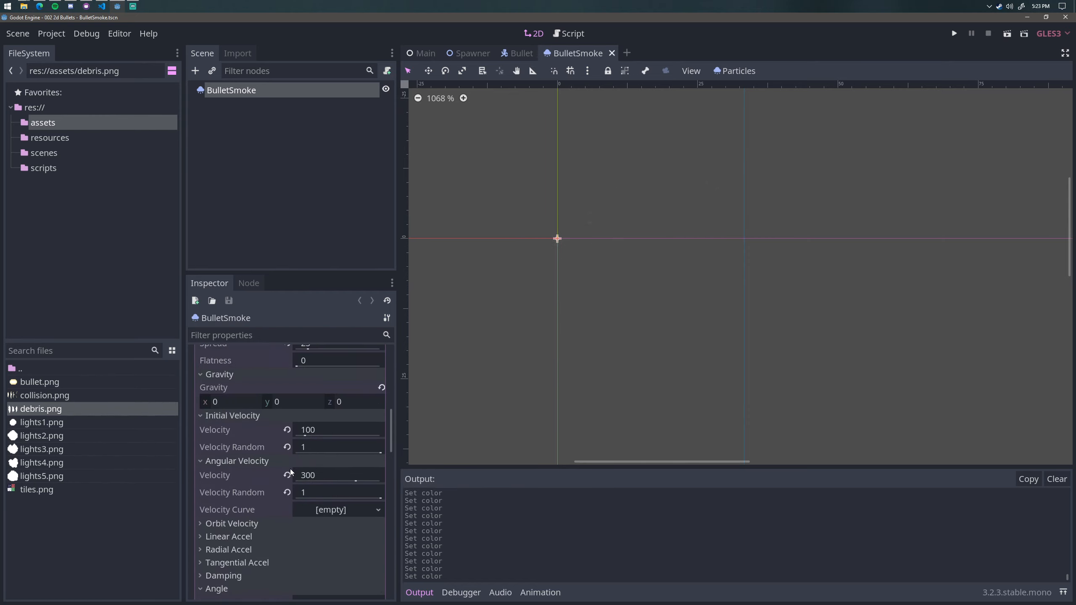
{"action": "scroll", "coordinate": [254, 474], "scroll_direction": "down", "scroll_amount": 5}
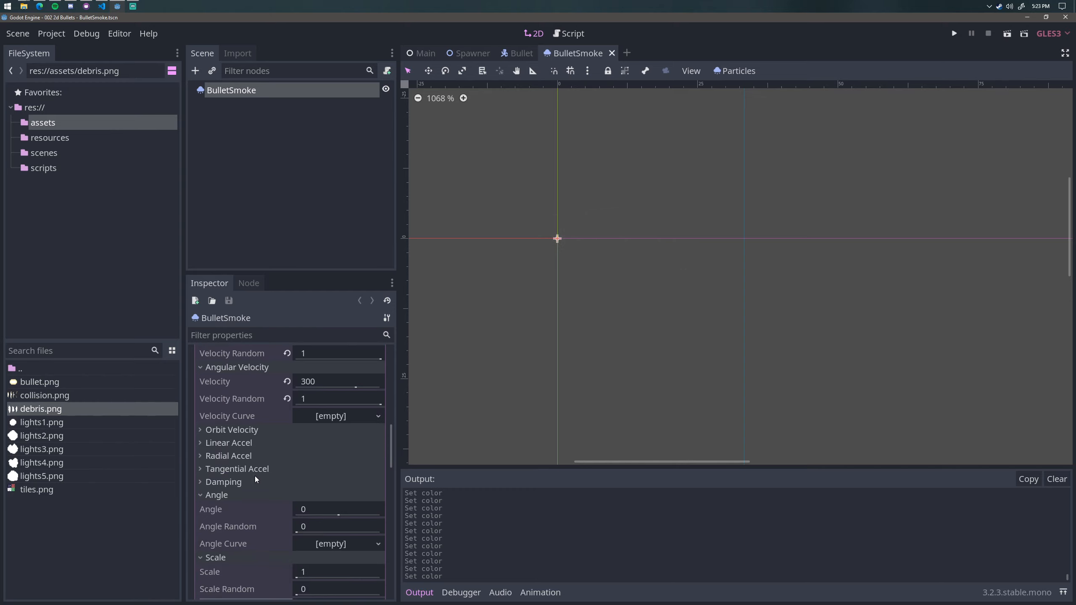
{"action": "left_click", "coordinate": [314, 478]}
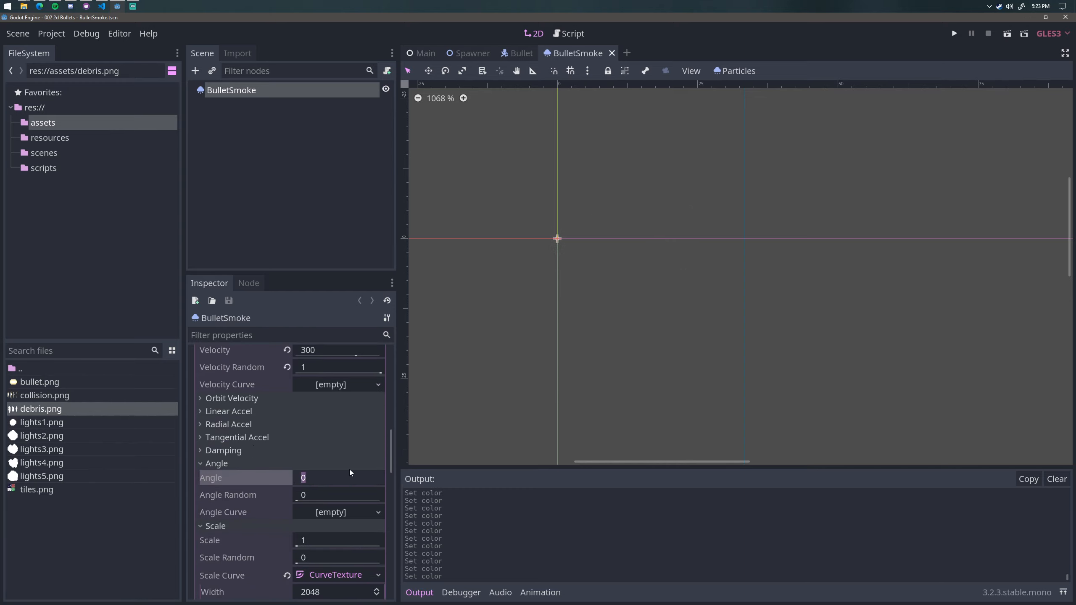
{"action": "type", "text": "180"}
{"action": "key", "text": "Return"}
{"action": "left_click_drag", "start_coordinate": [328, 495], "coordinate": [356, 495]}
{"action": "key", "text": "ctrl+s"}
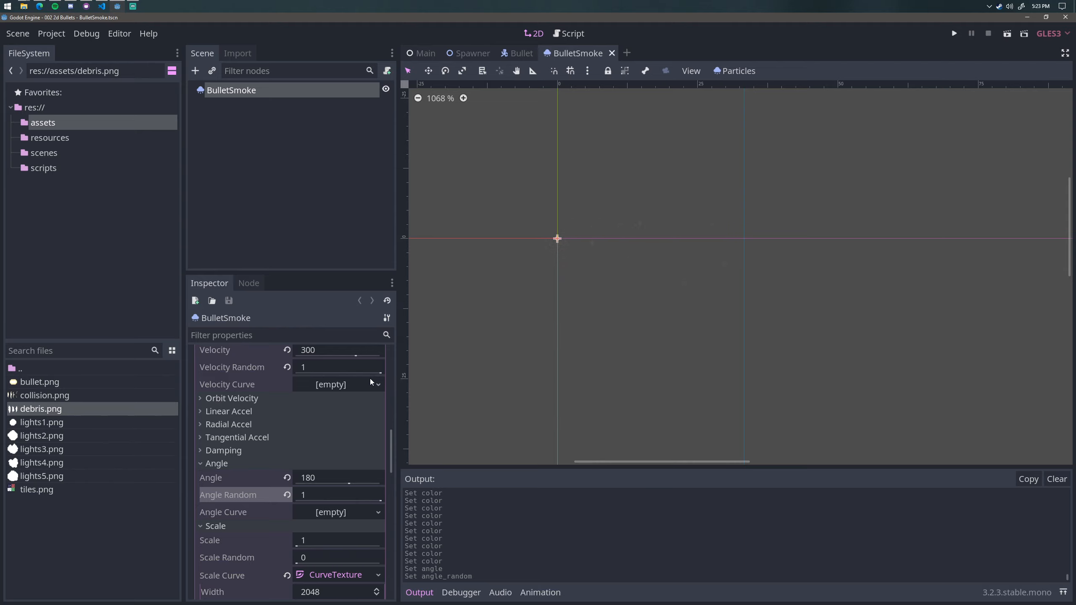
Make the BulletSmoke particles emit as a one-shot burst
{"action": "scroll", "coordinate": [664, 324], "scroll_direction": "up", "scroll_amount": 1}
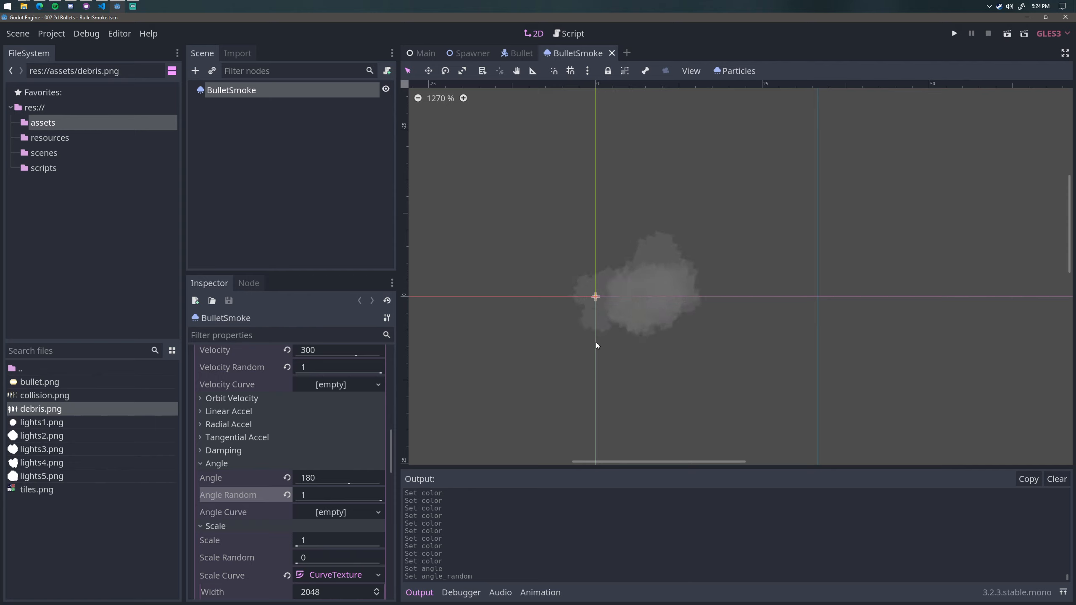
{"action": "scroll", "coordinate": [321, 402], "scroll_direction": "up", "scroll_amount": 15}
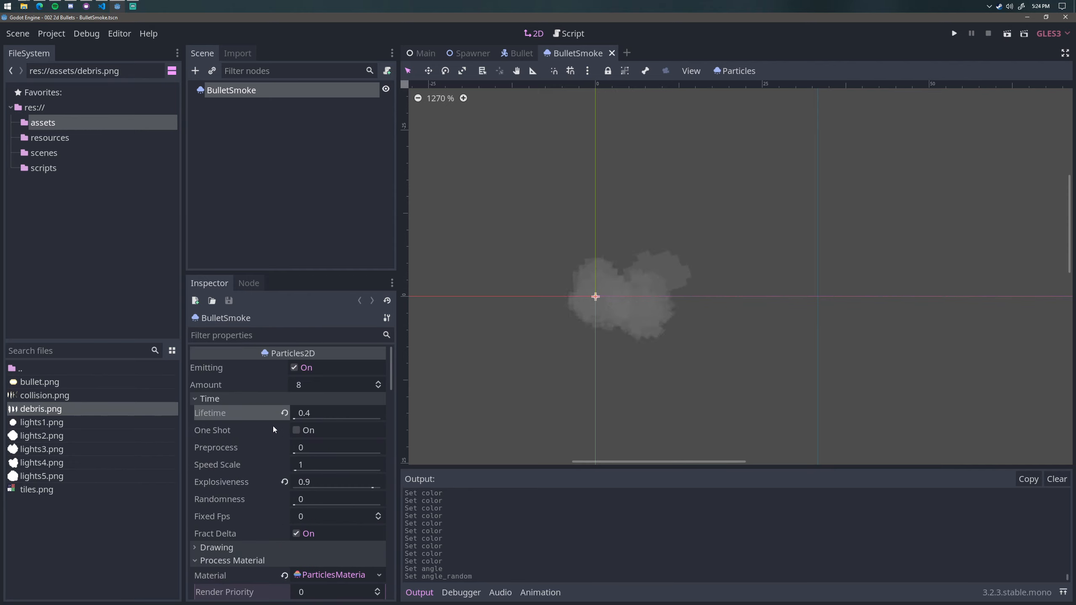
{"action": "left_click", "coordinate": [309, 429]}
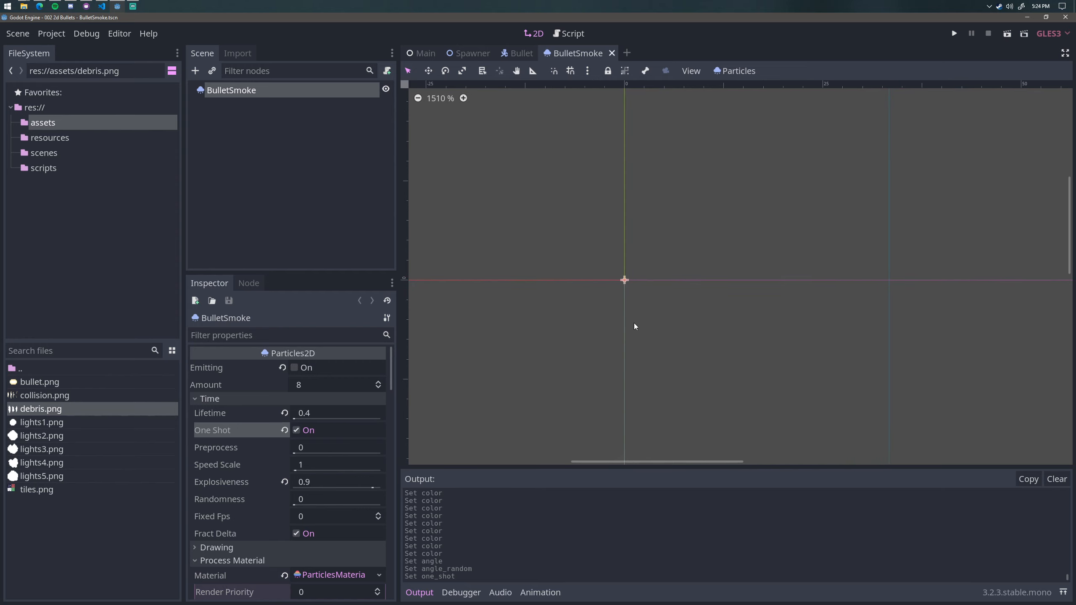
Add an AnimationPlayer as a child node of BulletSmoke
{"action": "right_click", "coordinate": [262, 90]}
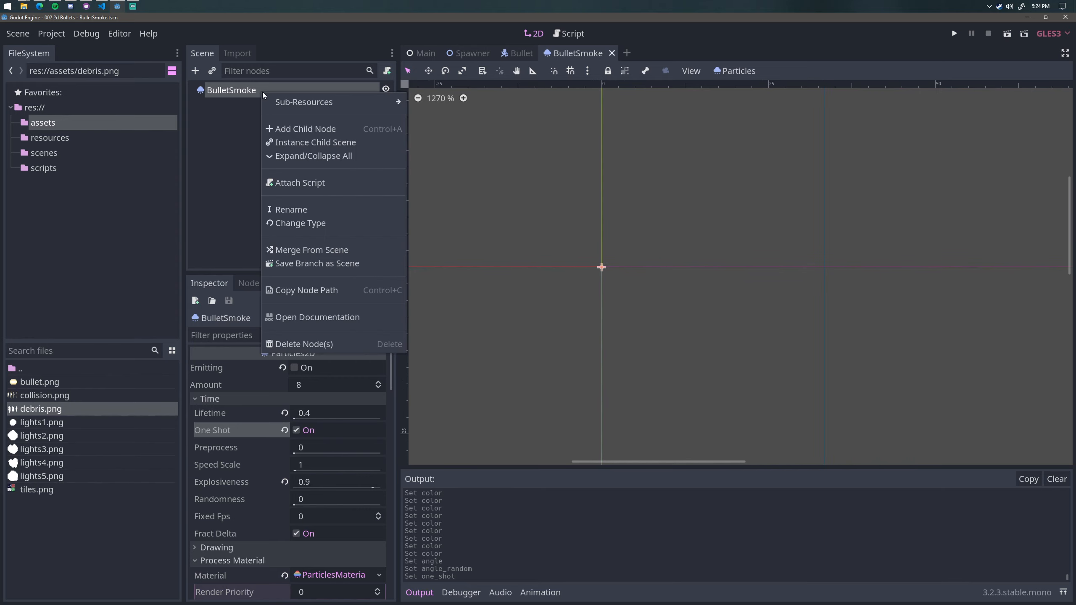
{"action": "left_click", "coordinate": [295, 129]}
{"action": "type", "text": "animation"}
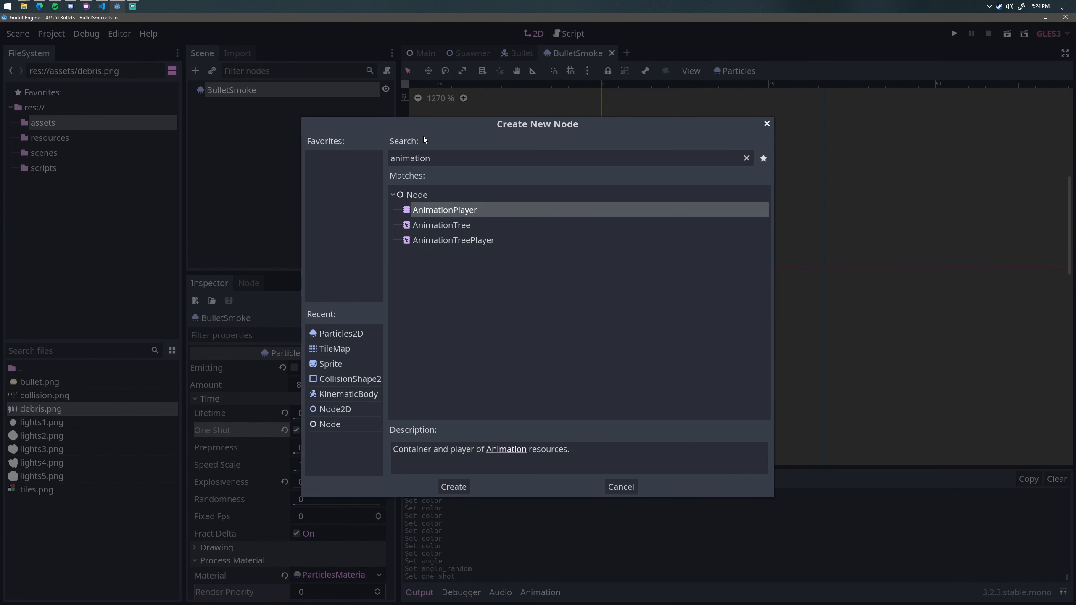
{"action": "key", "text": "Return"}
Create an animation named "default", set it to autoplay on load and save the scene
{"action": "left_click", "coordinate": [560, 472]}
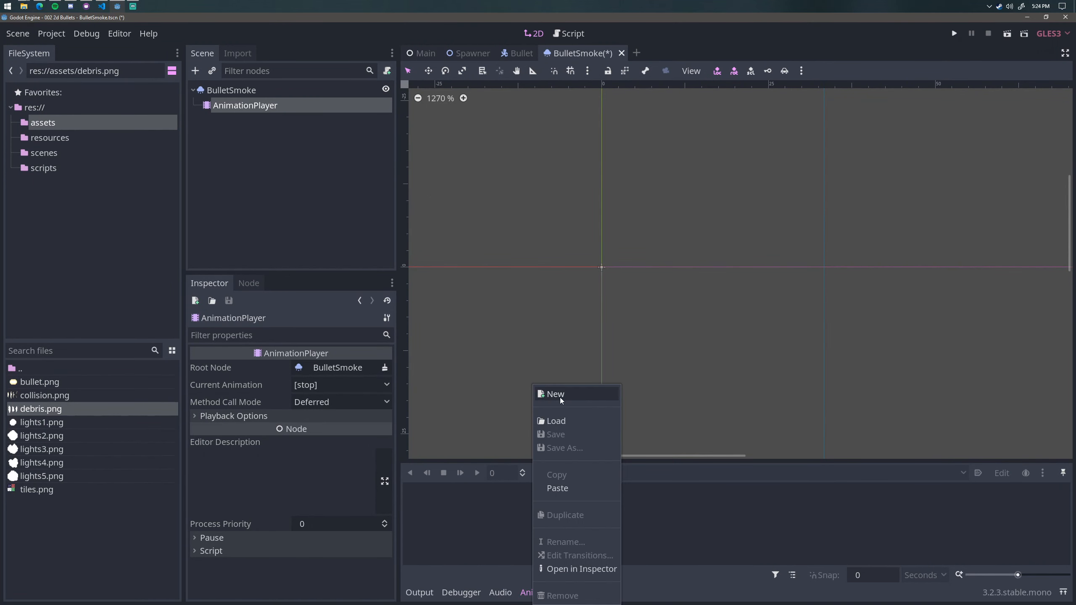
{"action": "left_click", "coordinate": [575, 394]}
{"action": "type", "text": "default"}
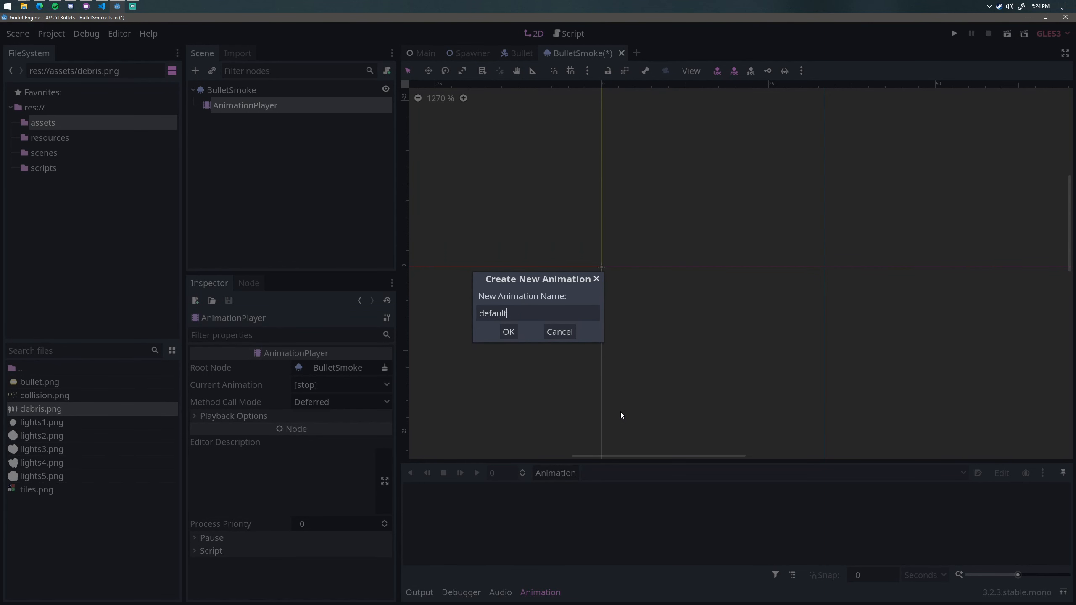
{"action": "key", "text": "Return"}
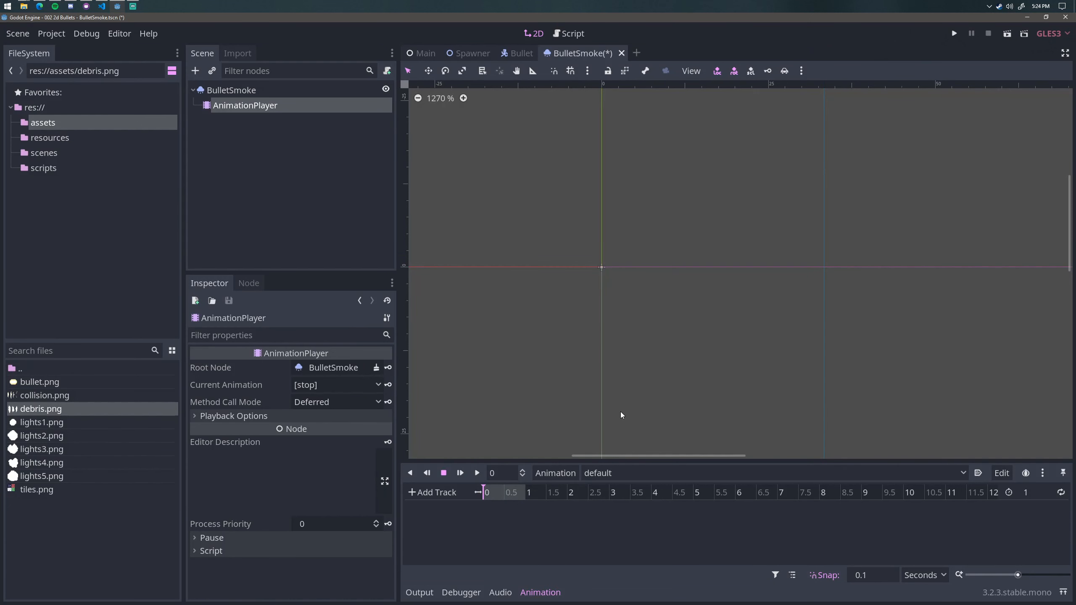
{"action": "left_click", "coordinate": [978, 474]}
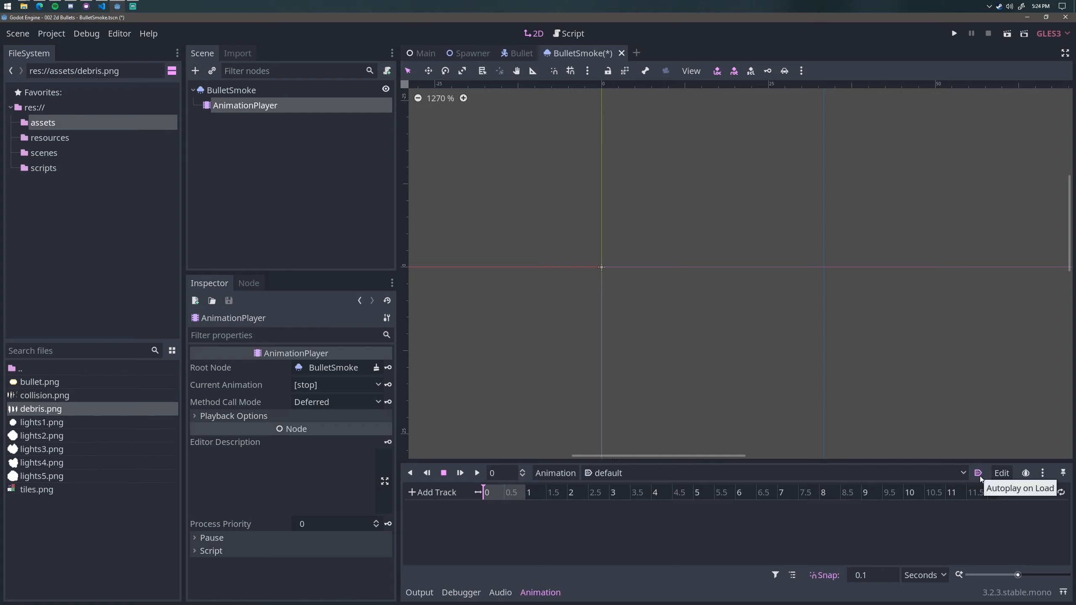
{"action": "key", "text": "ctrl+s"}
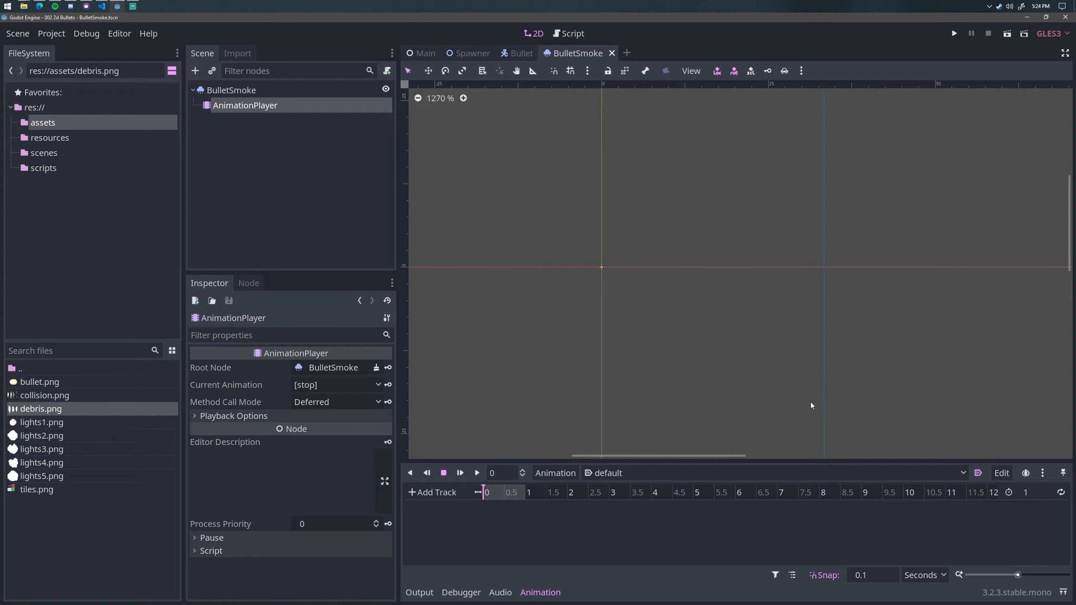
Add a track for BulletSmoke's emitting property with a key at 0 seconds whose value is on
{"action": "left_click", "coordinate": [291, 91]}
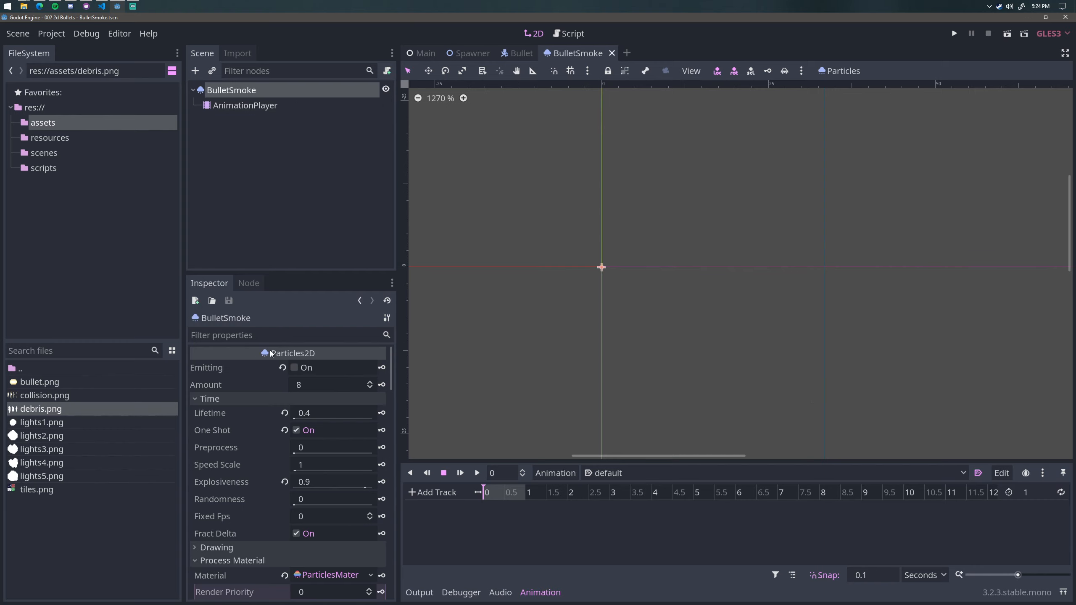
{"action": "left_click", "coordinate": [381, 367]}
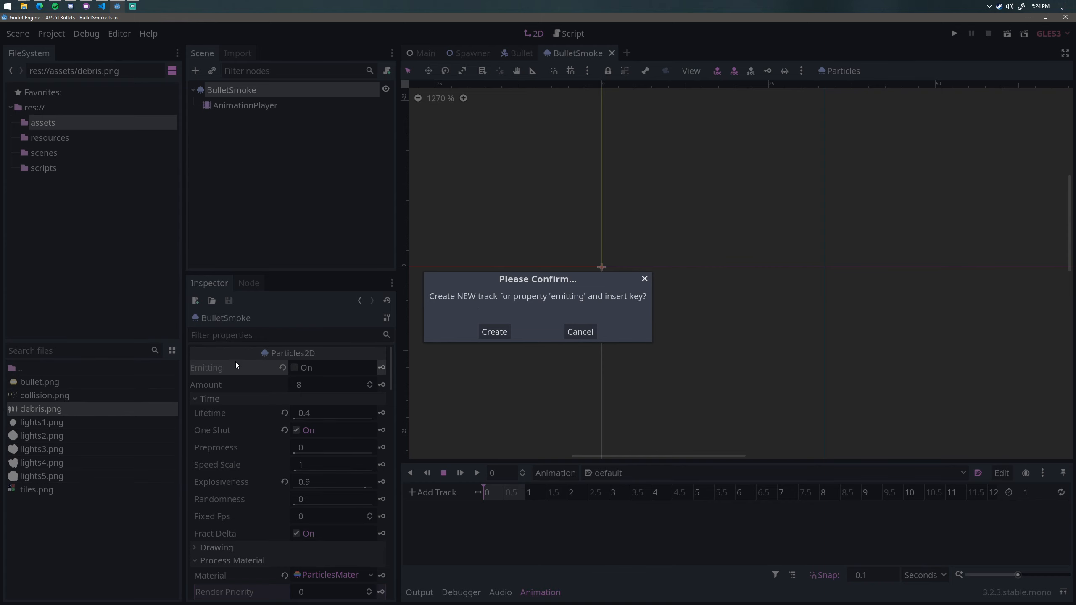
{"action": "left_click", "coordinate": [496, 332]}
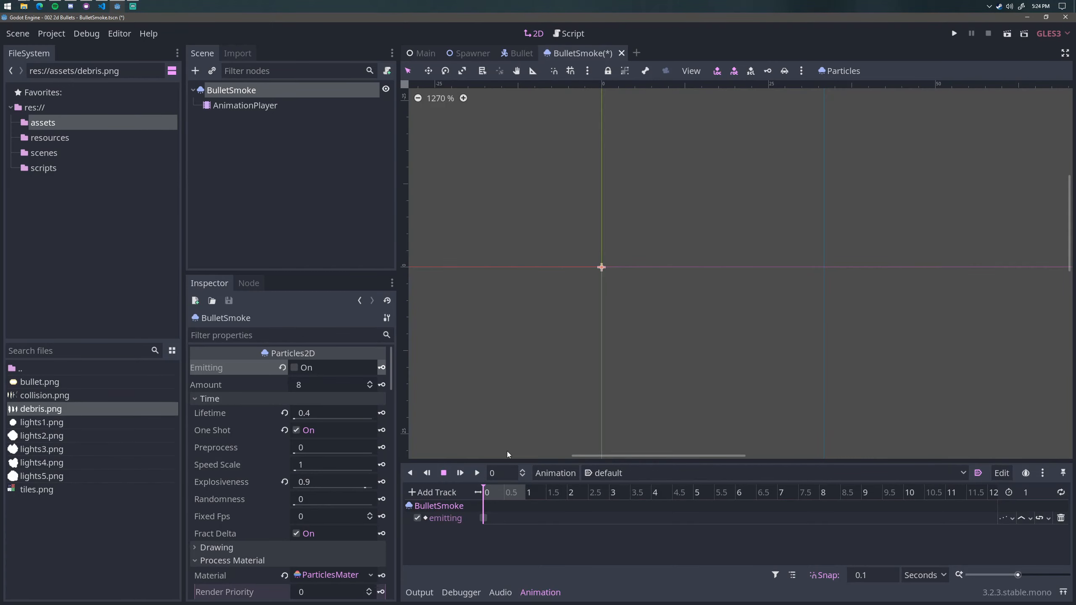
{"action": "left_click", "coordinate": [485, 517]}
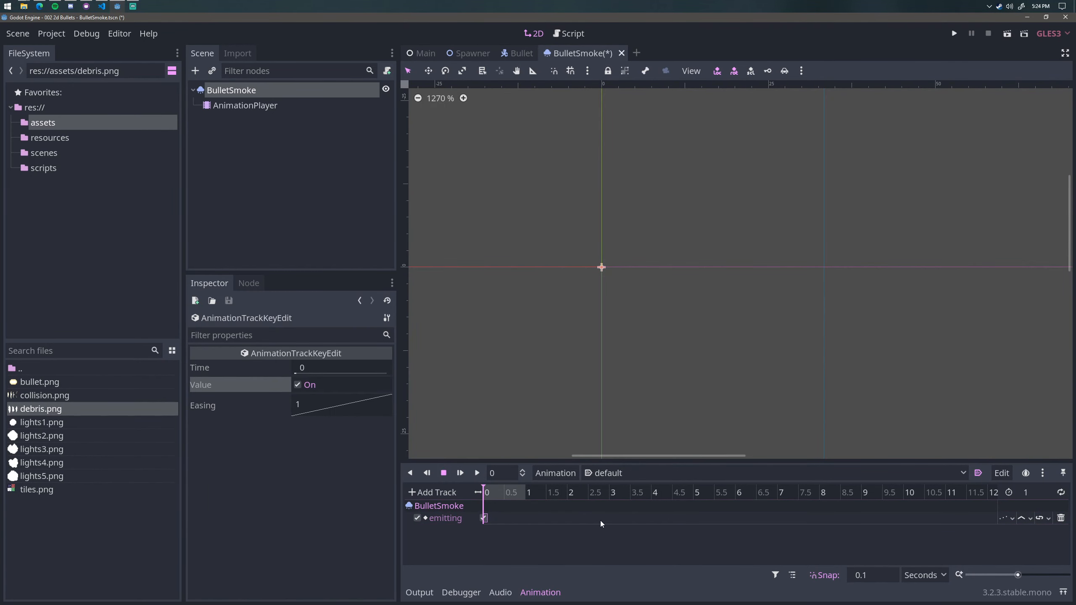
Move the animation's time to 1 second and add a Call Method track targeting the BulletSmoke node
{"action": "left_click", "coordinate": [461, 472]}
{"action": "left_click", "coordinate": [432, 491]}
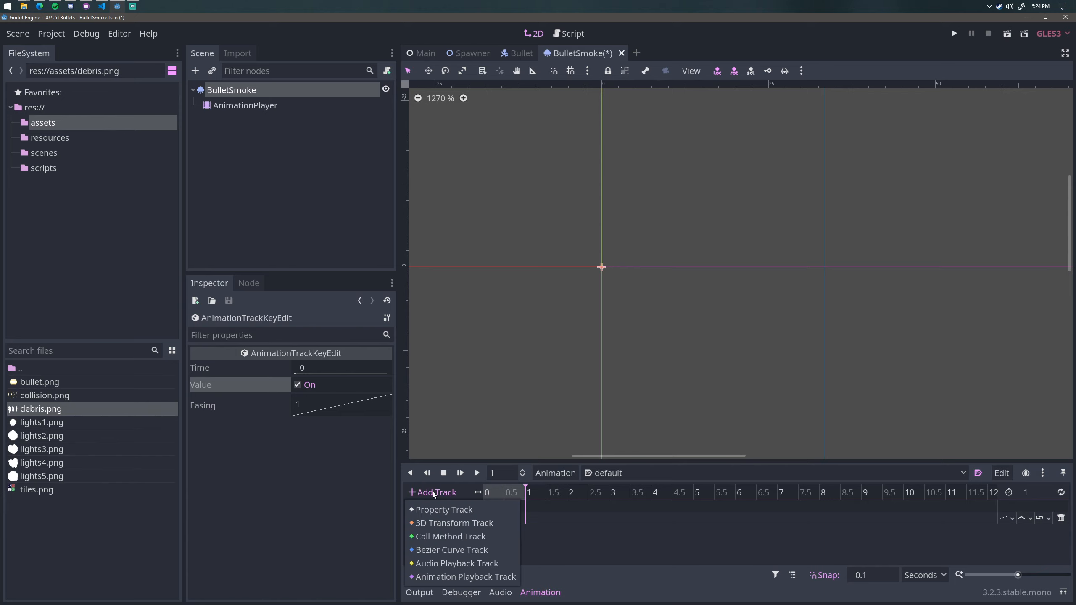
{"action": "left_click", "coordinate": [458, 535]}
{"action": "key", "text": "Escape"}
{"action": "left_click", "coordinate": [432, 491]}
{"action": "left_click", "coordinate": [442, 534]}
{"action": "double_click", "coordinate": [202, 125]}
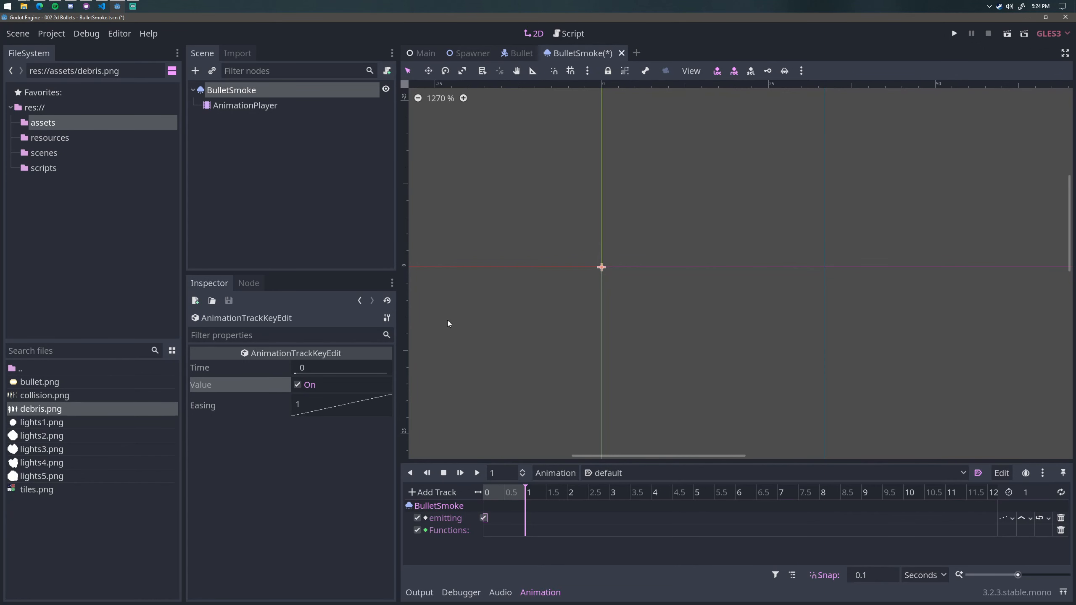
Insert a queue_free method key near 1 second on the functions track and save the scene
{"action": "right_click", "coordinate": [531, 531]}
{"action": "left_click", "coordinate": [552, 540]}
{"action": "type", "text": "queue"}
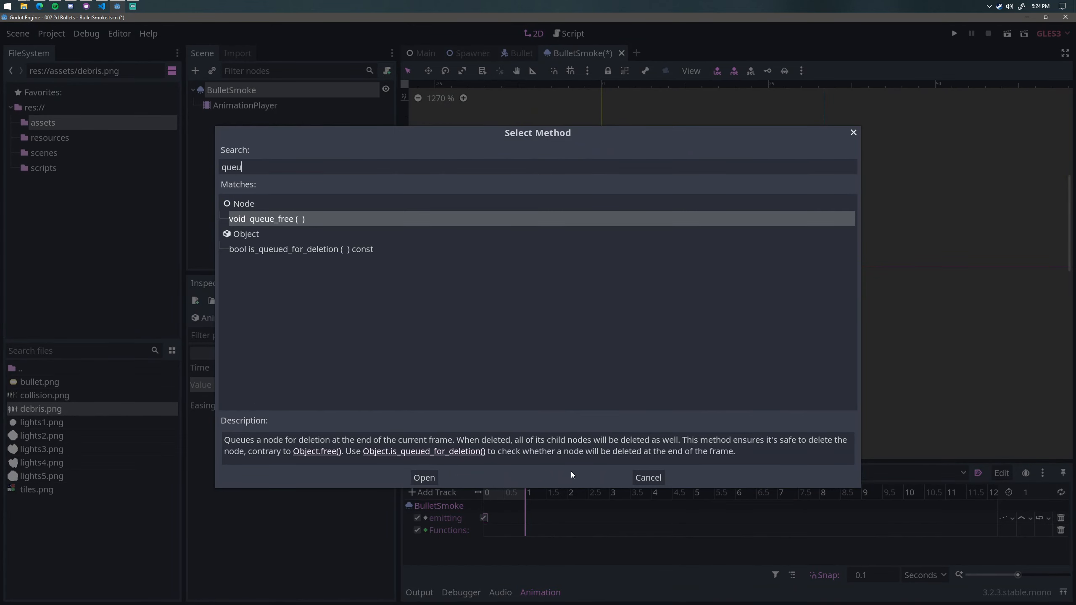
{"action": "key", "text": "Return"}
{"action": "key", "text": "ctrl+s"}
Scrub through the default animation and move the queue_free key to exactly 1 second
{"action": "left_click", "coordinate": [473, 490]}
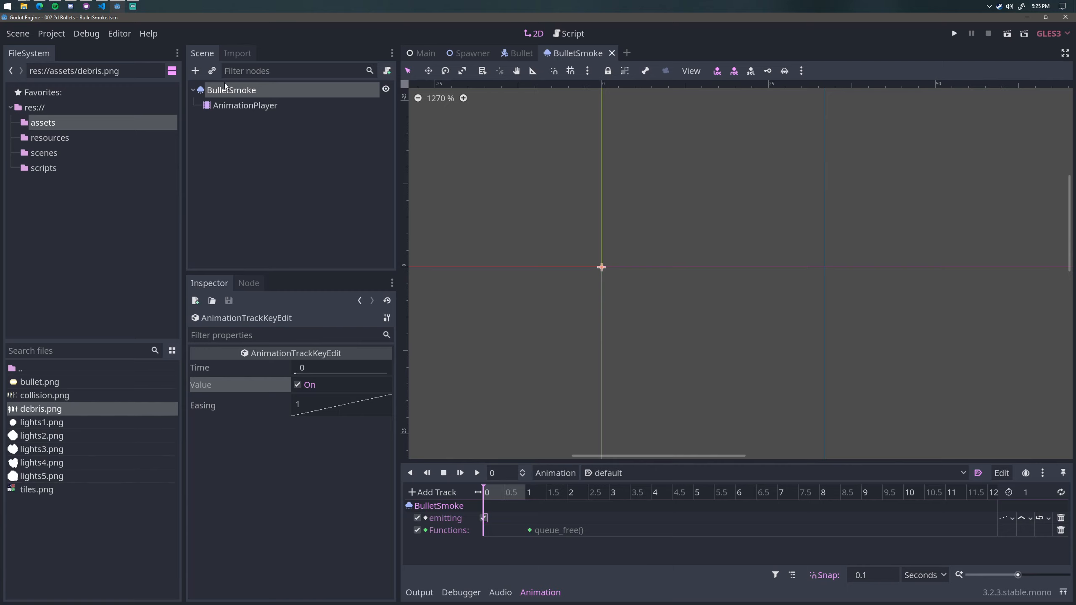
{"action": "scroll", "coordinate": [598, 271], "scroll_direction": "up", "scroll_amount": 3}
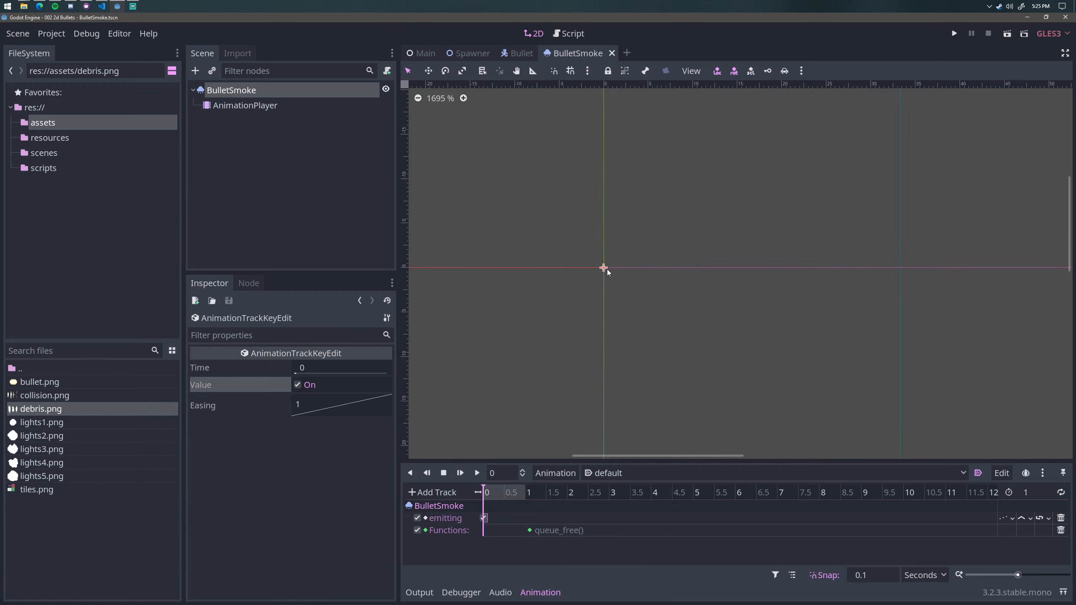
{"action": "left_click_drag", "start_coordinate": [488, 493], "coordinate": [544, 496]}
{"action": "left_click", "coordinate": [530, 531]}
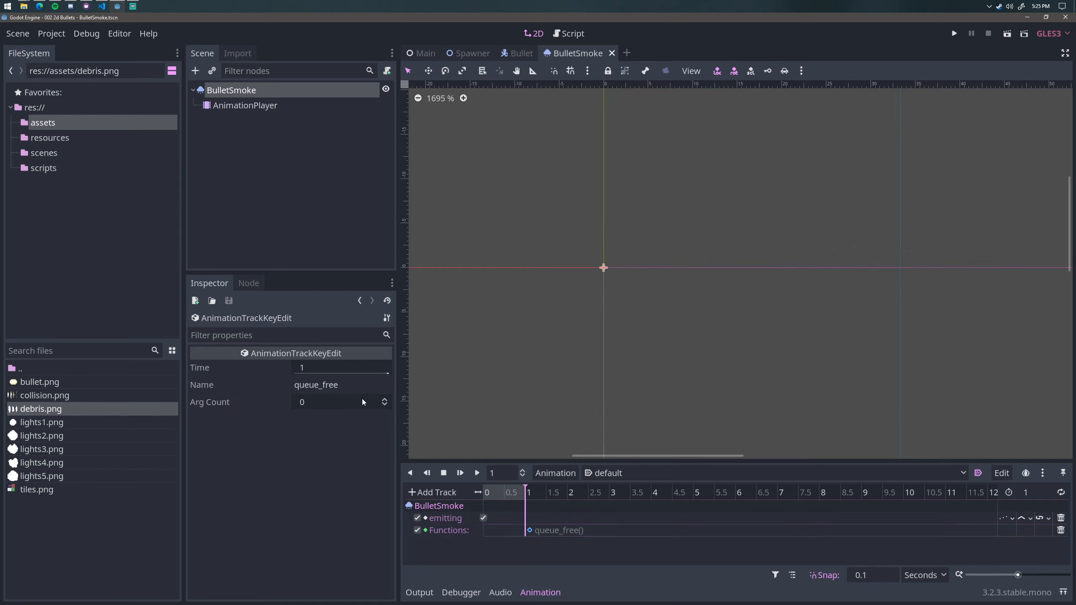
{"action": "left_click_drag", "start_coordinate": [533, 531], "coordinate": [516, 531]}
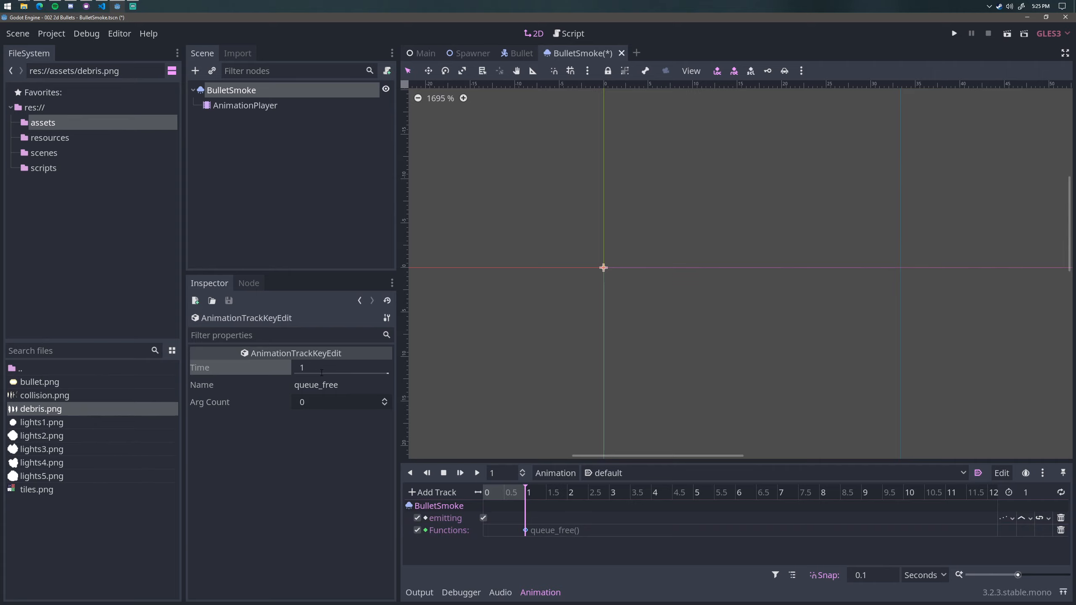
Rewind the default animation to 0 seconds and switch to the Bullet scene
{"action": "left_click_drag", "start_coordinate": [501, 492], "coordinate": [469, 480]}
{"action": "scroll", "coordinate": [580, 384], "scroll_direction": "up", "scroll_amount": 4}
{"action": "middle_click_drag", "start_coordinate": [580, 385], "coordinate": [647, 367]}
{"action": "scroll", "coordinate": [569, 385], "scroll_direction": "down", "scroll_amount": 7}
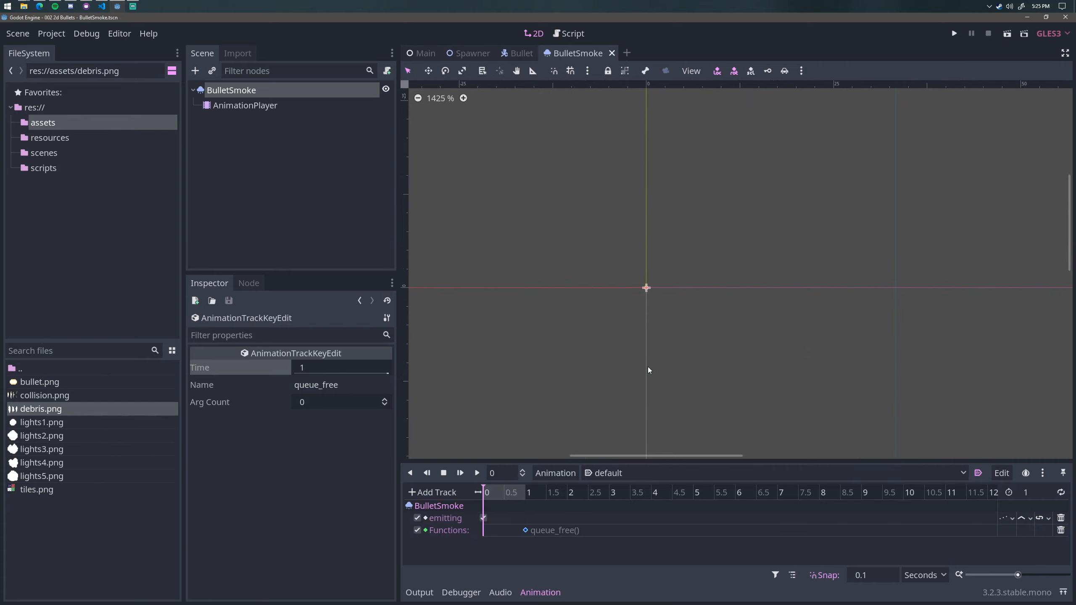
{"action": "scroll", "coordinate": [686, 347], "scroll_direction": "up", "scroll_amount": 1}
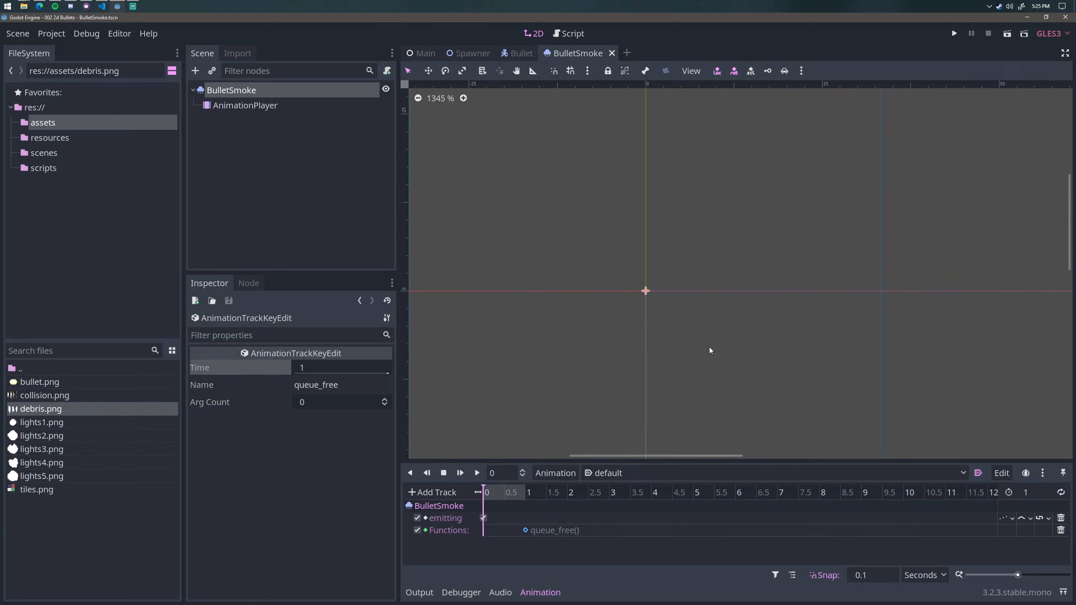
{"action": "left_click", "coordinate": [512, 52]}
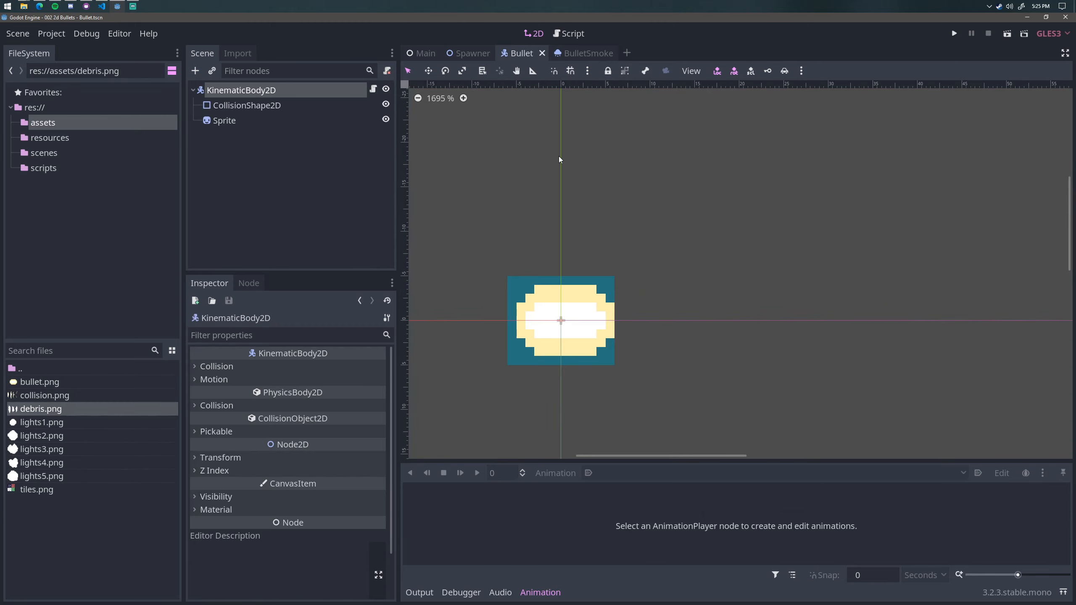